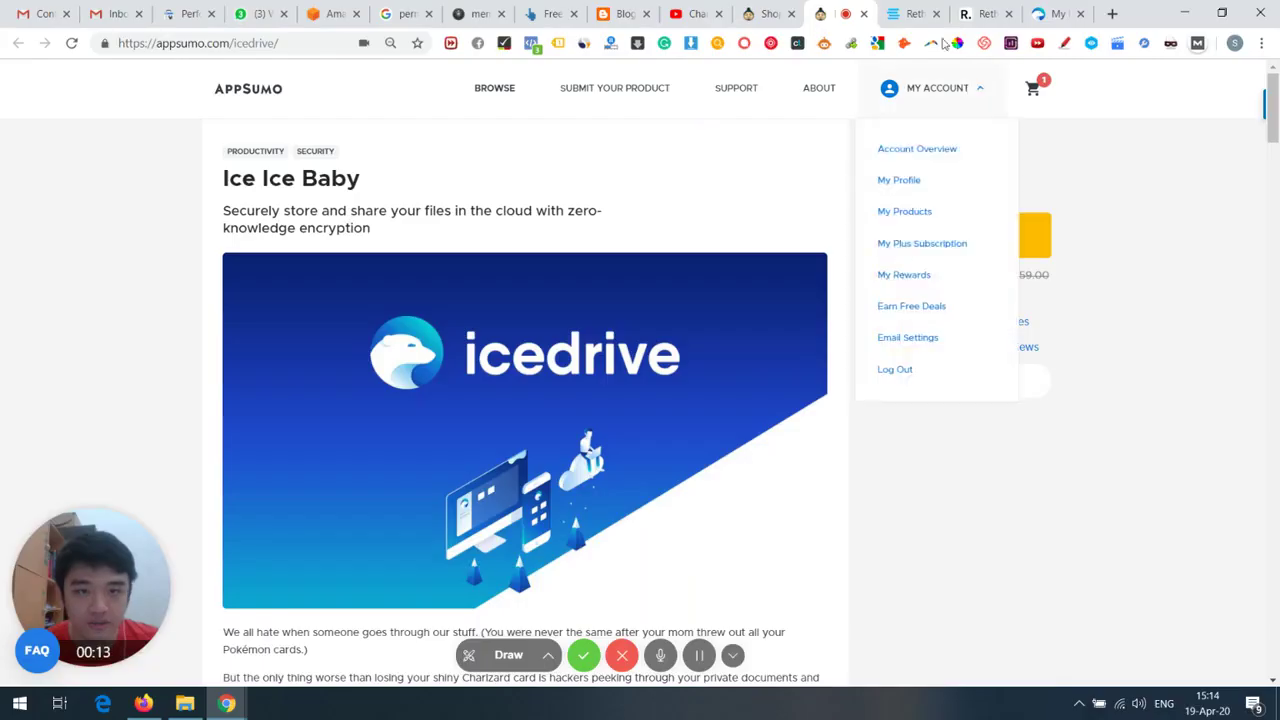
Show StackSocial's Rethink Files 2TB Cloud Storage deal and highlight its product title
{"action": "left_click", "coordinate": [916, 12]}
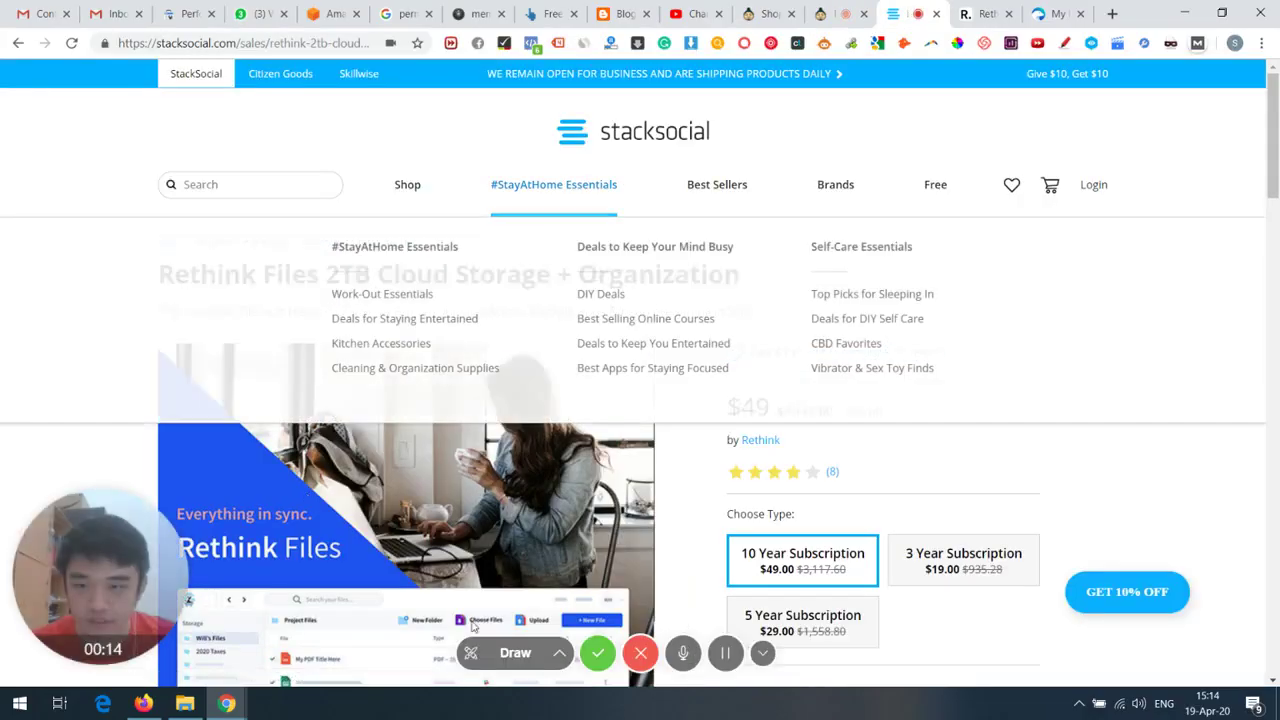
{"action": "left_click_drag", "start_coordinate": [155, 278], "coordinate": [609, 278]}
{"action": "left_click", "coordinate": [703, 260]}
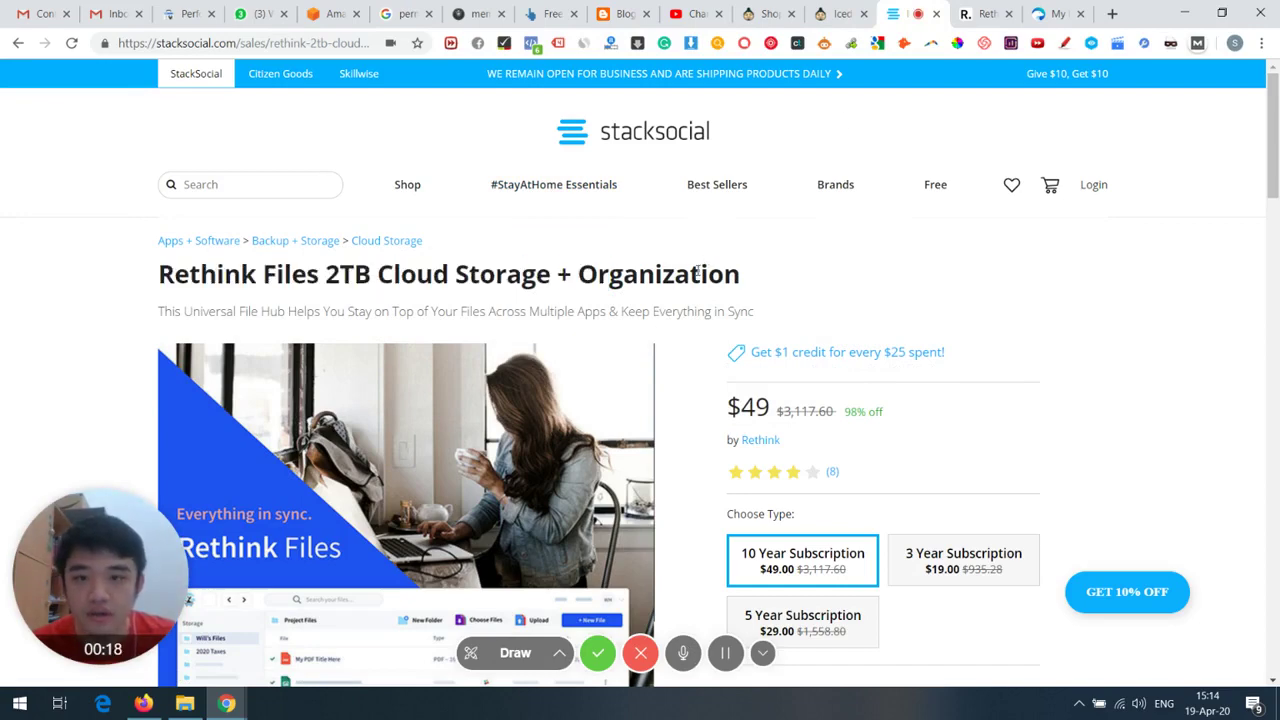
{"action": "left_click", "coordinate": [835, 13]}
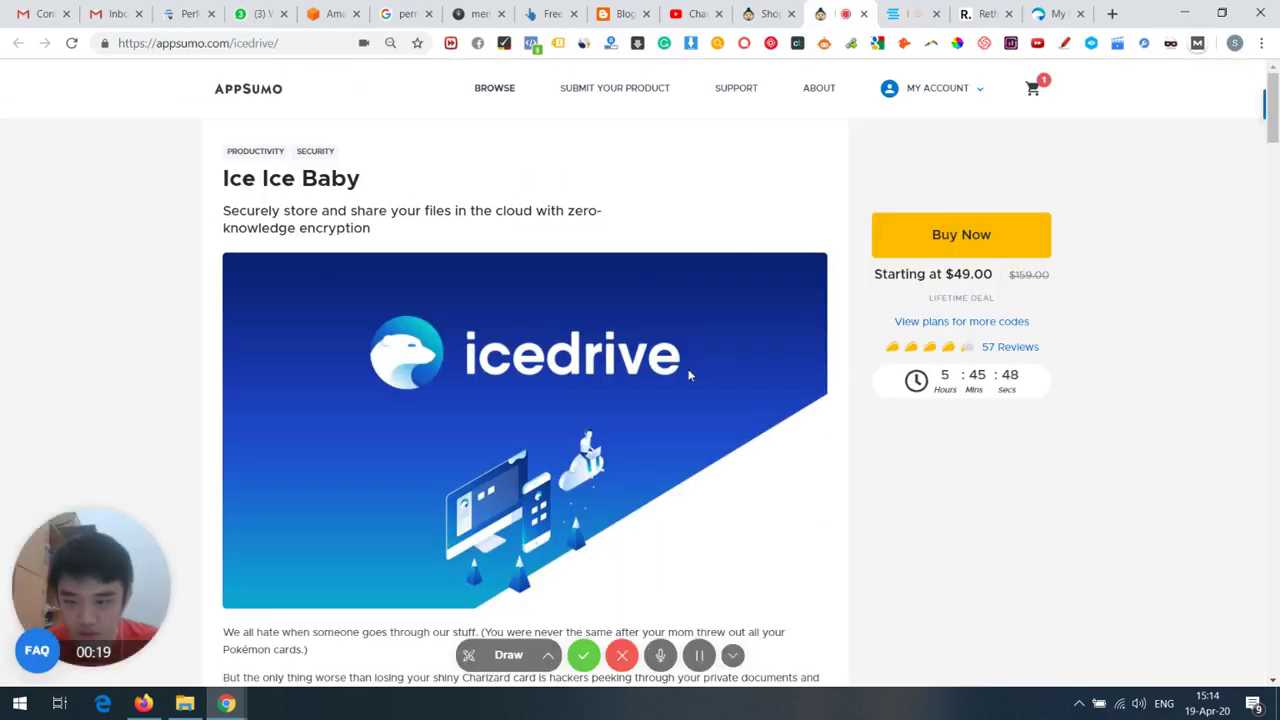
Jump to Icedrive's plans and highlight the Single plan's 500 GB storage and bandwidth
{"action": "scroll", "coordinate": [724, 319], "scroll_direction": "down", "scroll_amount": 1}
{"action": "left_click", "coordinate": [930, 250]}
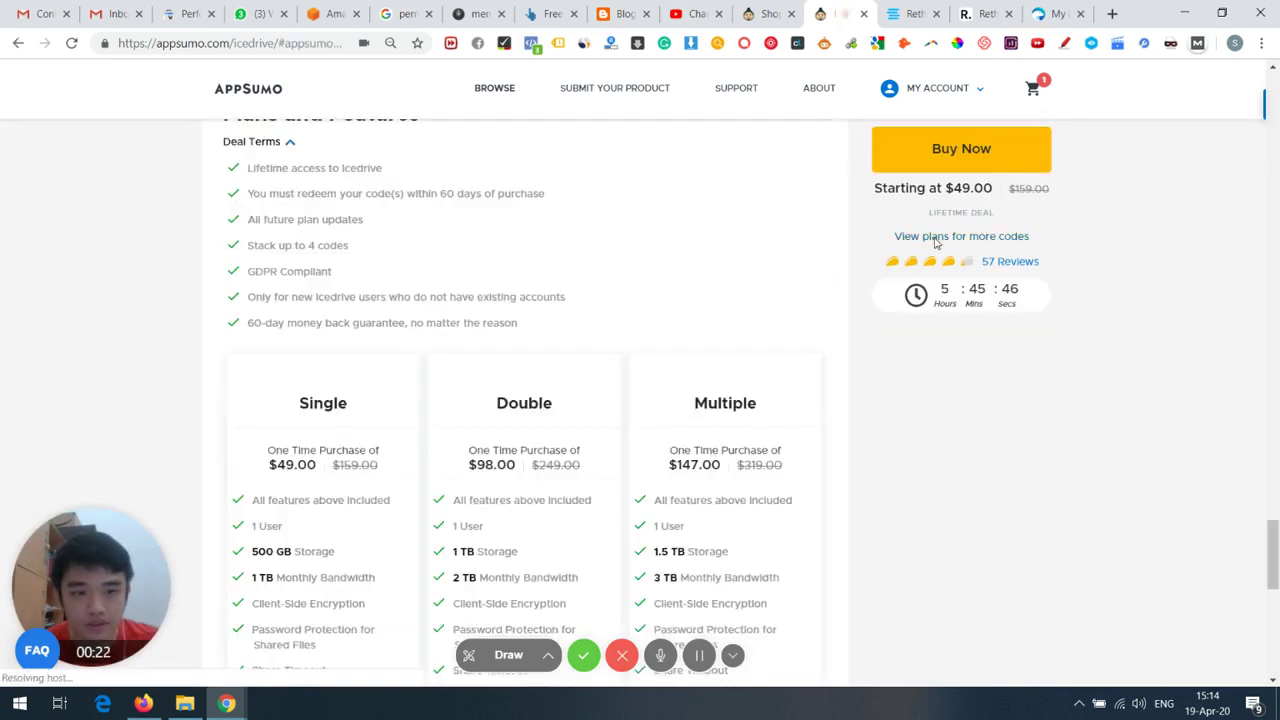
{"action": "scroll", "coordinate": [283, 405], "scroll_direction": "down", "scroll_amount": 2}
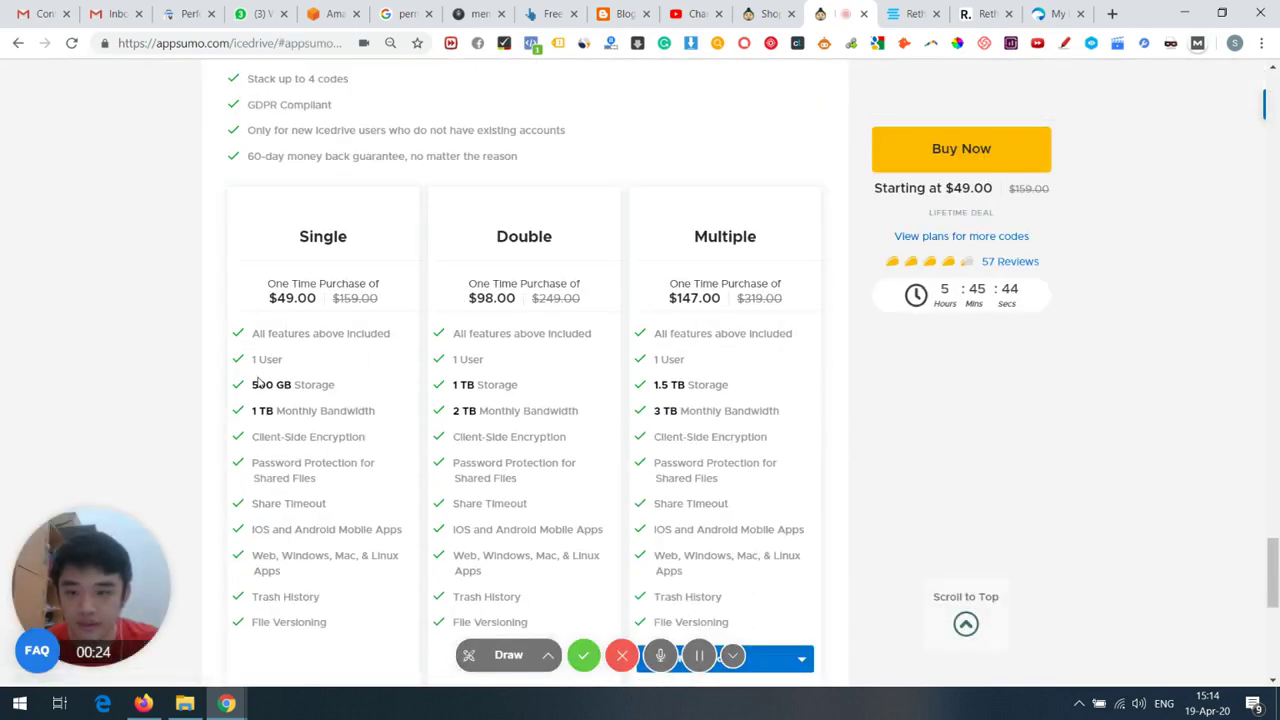
{"action": "left_click_drag", "start_coordinate": [258, 386], "coordinate": [322, 384]}
{"action": "left_click_drag", "start_coordinate": [259, 411], "coordinate": [347, 411]}
{"action": "left_click", "coordinate": [497, 297]}
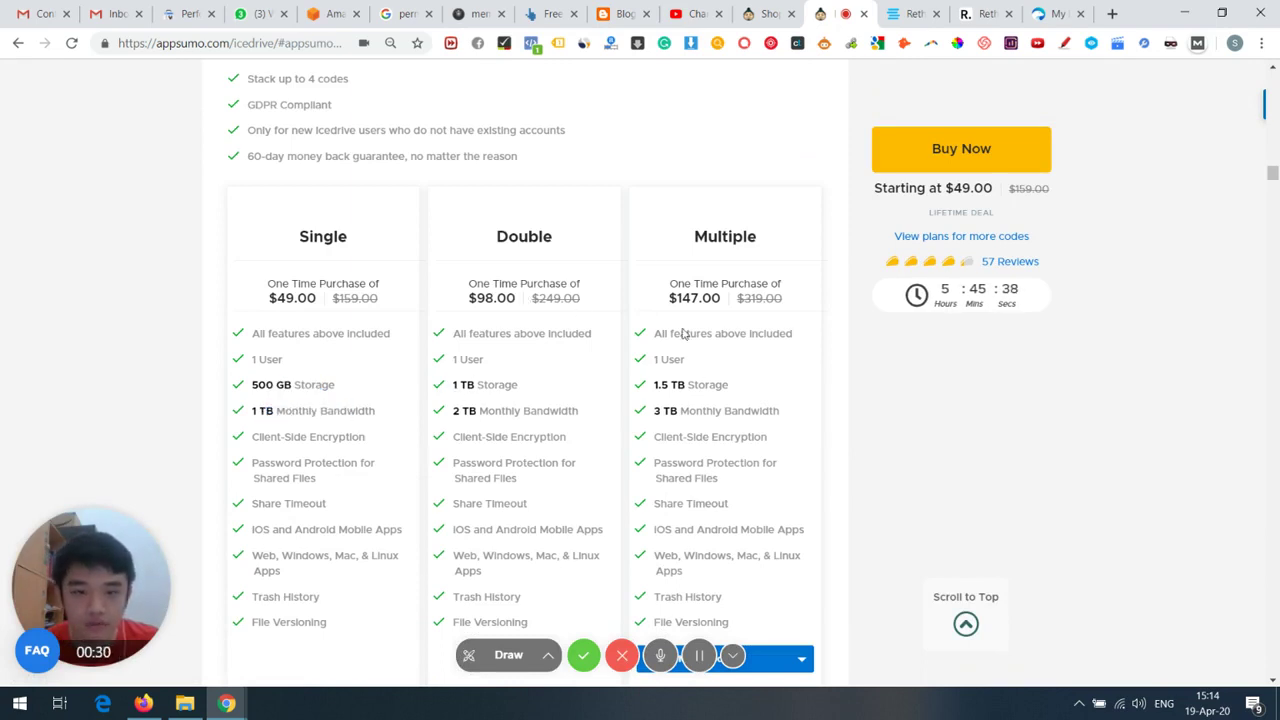
Choose 4 codes for the Multiple plan, giving 2 TB for $196.00
{"action": "scroll", "coordinate": [737, 430], "scroll_direction": "down", "scroll_amount": 1}
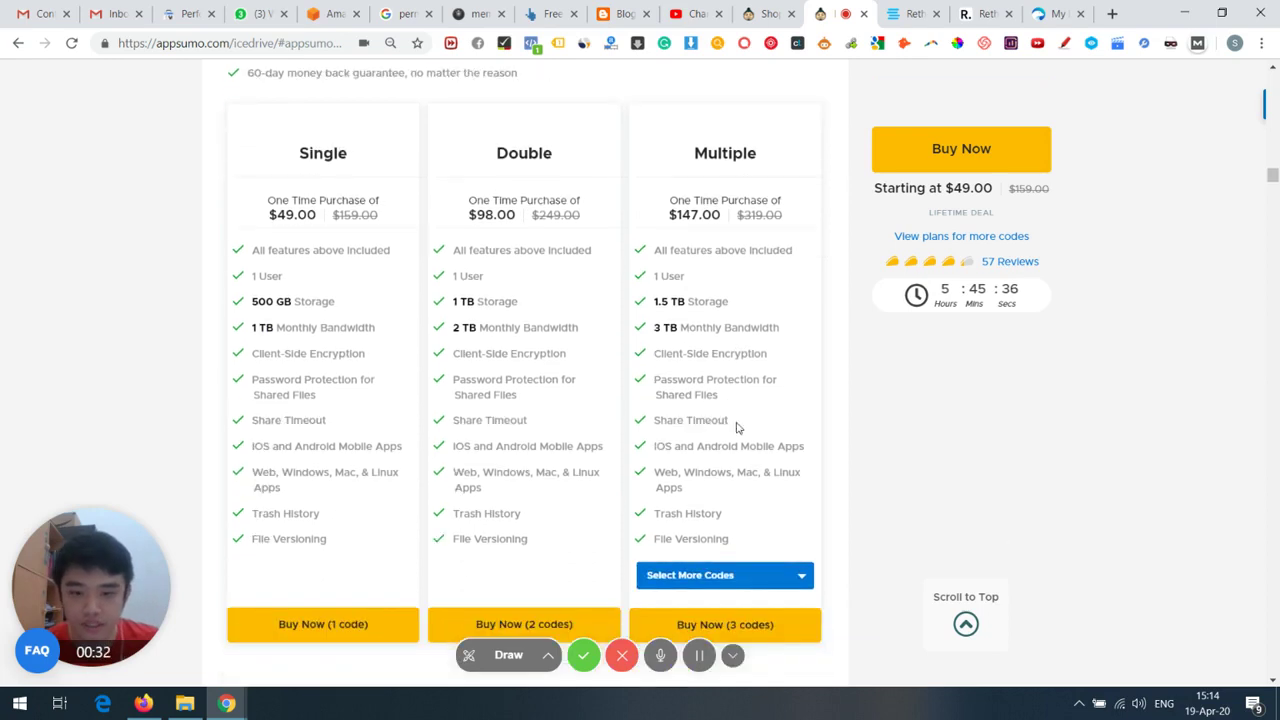
{"action": "left_click", "coordinate": [762, 575]}
{"action": "scroll", "coordinate": [694, 488], "scroll_direction": "down", "scroll_amount": 2}
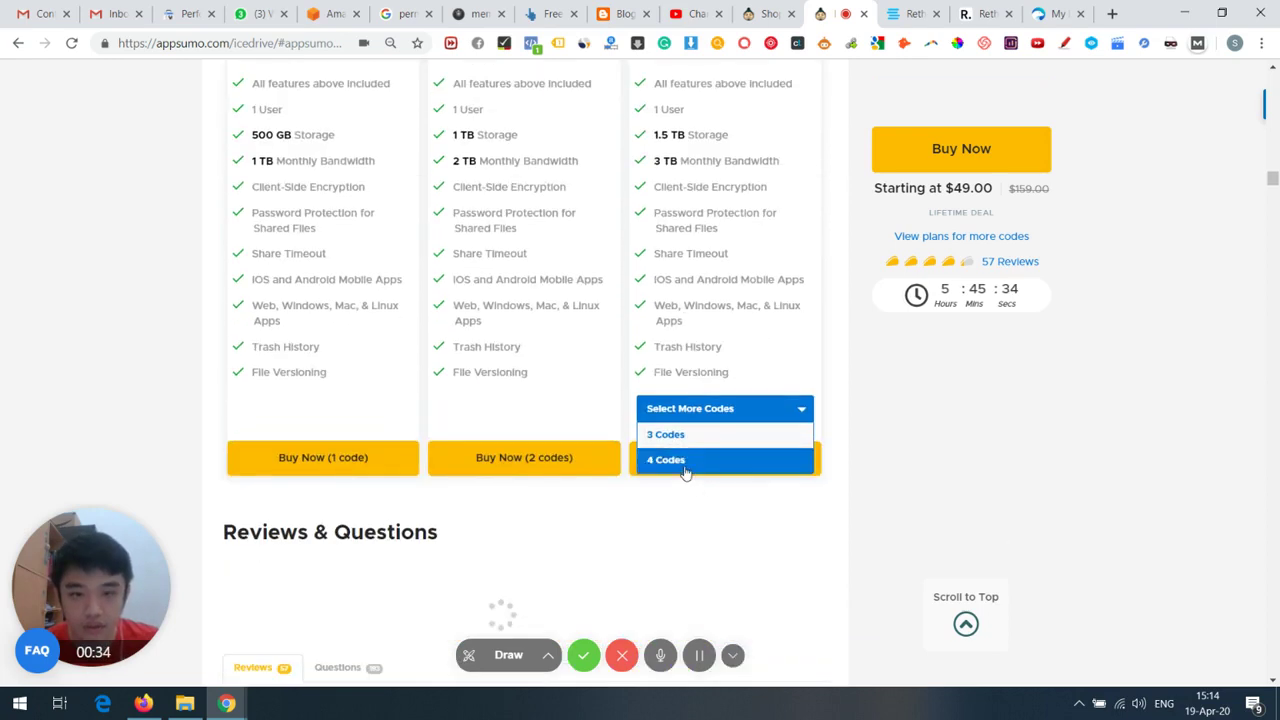
{"action": "left_click", "coordinate": [686, 460]}
{"action": "scroll", "coordinate": [741, 376], "scroll_direction": "up", "scroll_amount": 1}
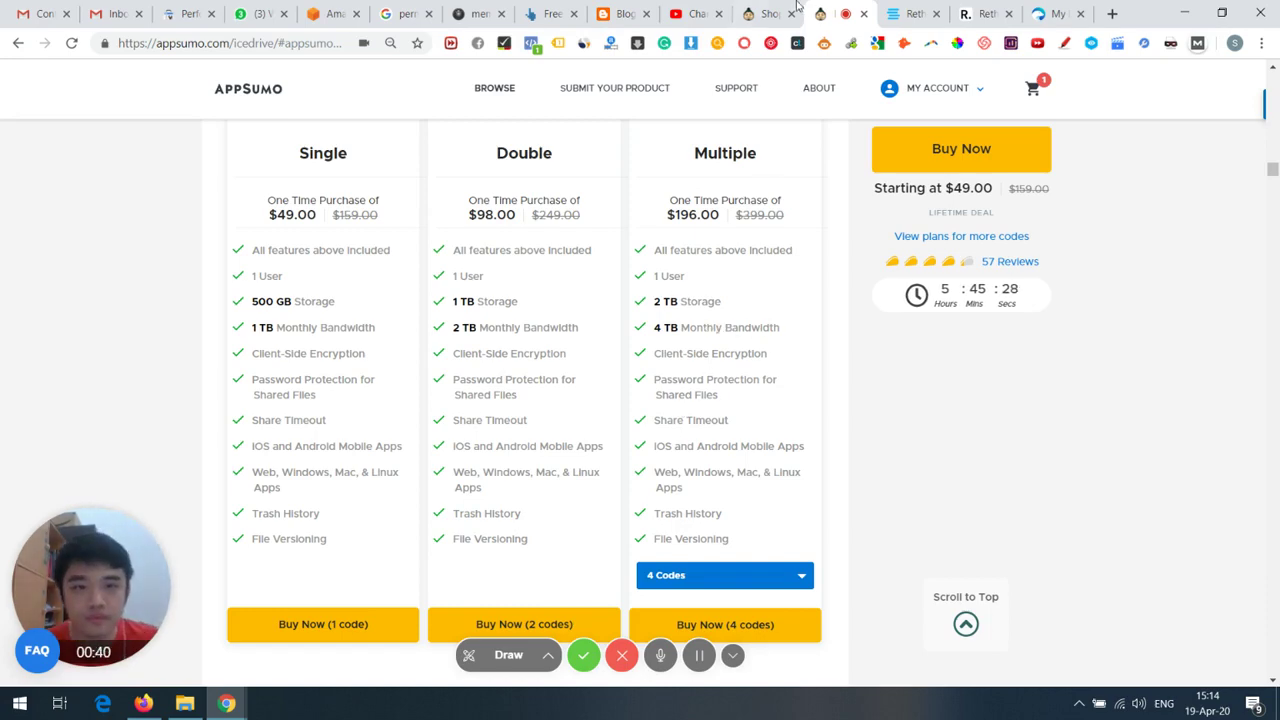
{"action": "left_click", "coordinate": [905, 13]}
Scroll the StackSocial Rethink deal, then view the Rethink Files home page and its web address
{"action": "scroll", "coordinate": [914, 553], "scroll_direction": "down", "scroll_amount": 3}
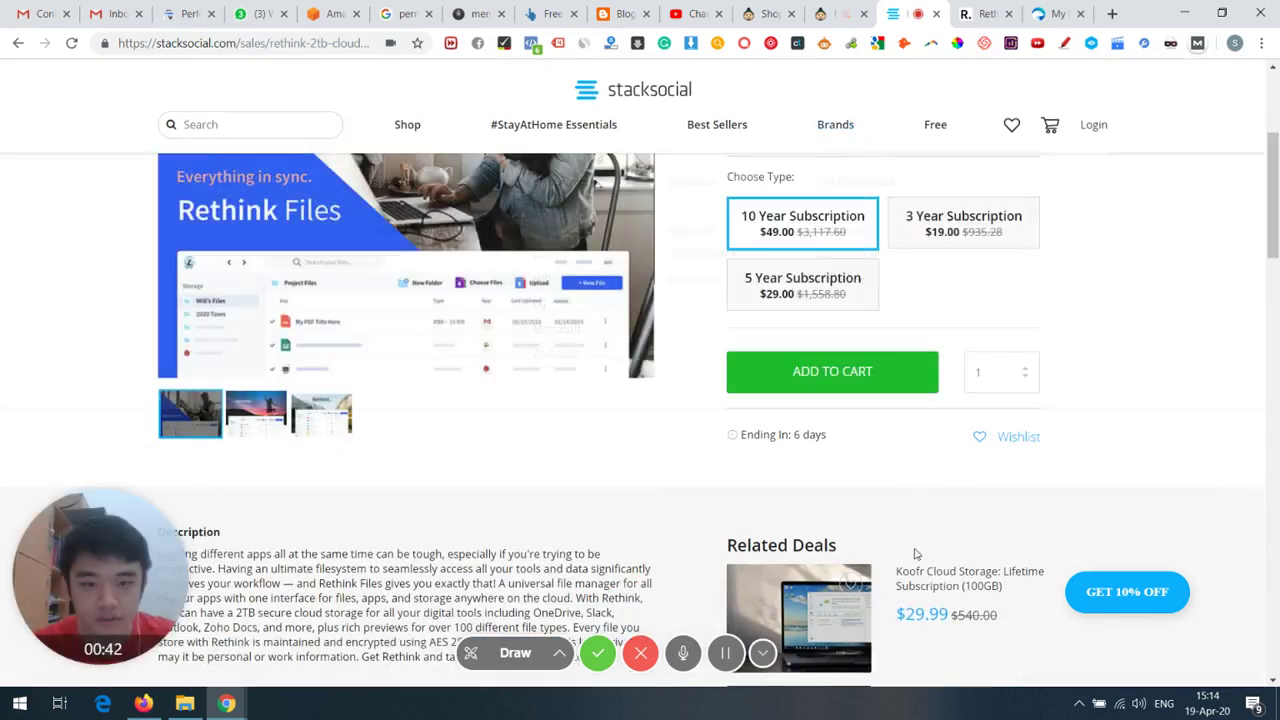
{"action": "scroll", "coordinate": [826, 423], "scroll_direction": "up", "scroll_amount": 2}
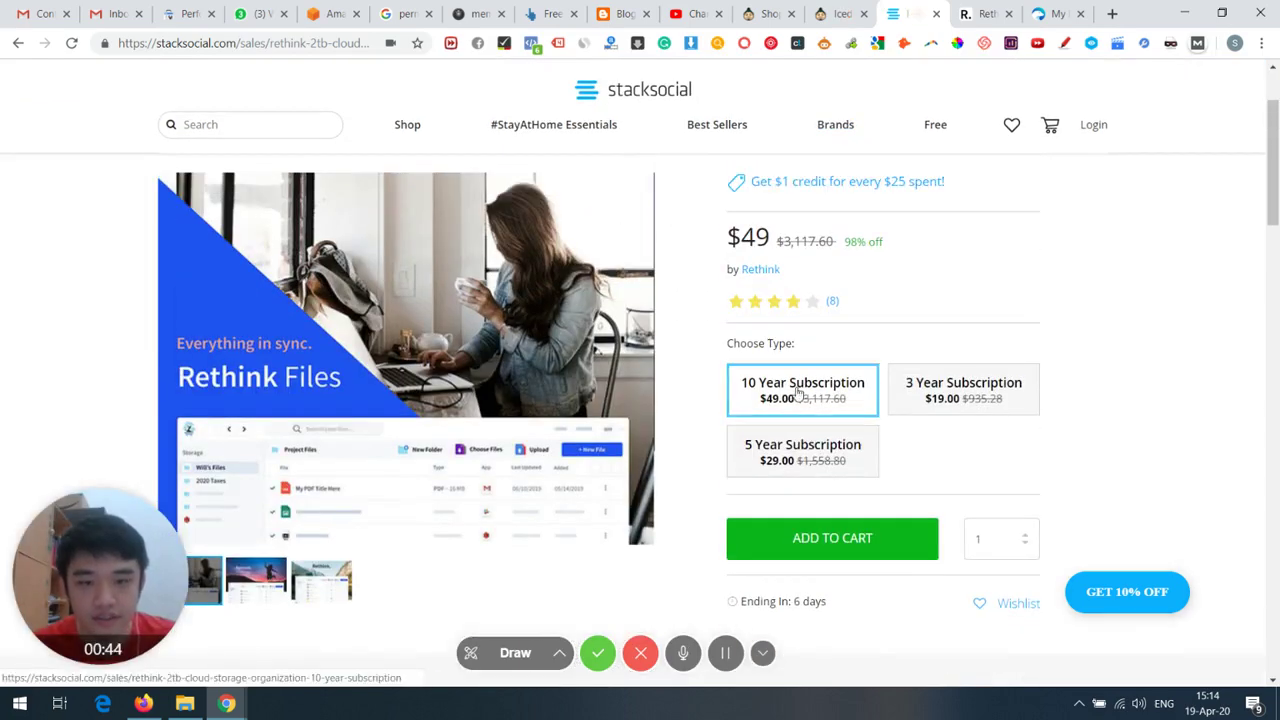
{"action": "scroll", "coordinate": [800, 395], "scroll_direction": "up", "scroll_amount": 3}
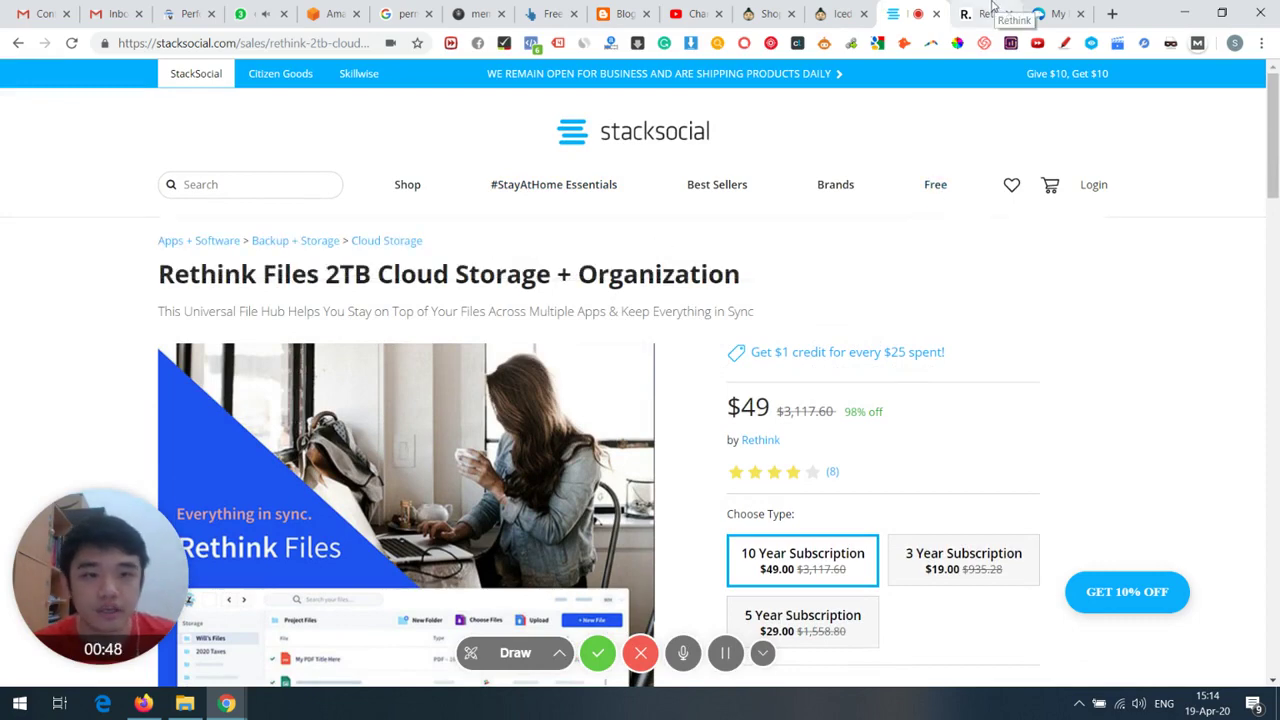
{"action": "left_click", "coordinate": [992, 10]}
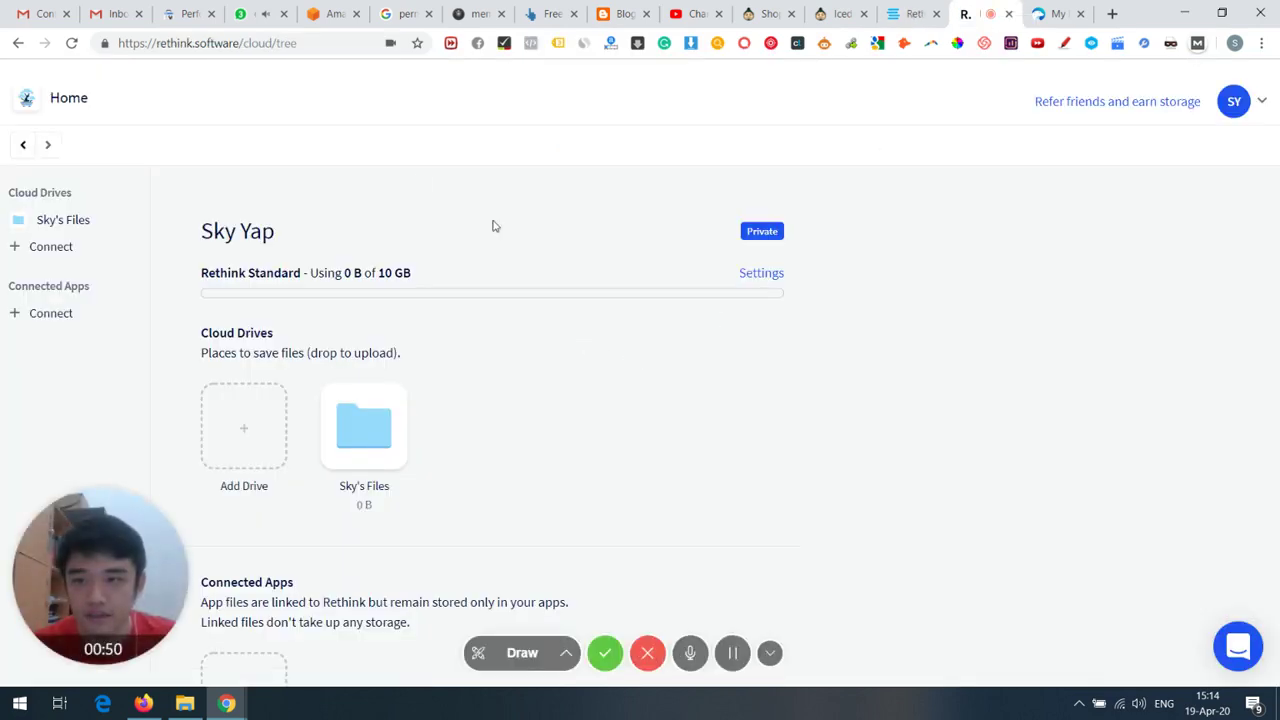
{"action": "left_click", "coordinate": [295, 43]}
{"action": "left_click", "coordinate": [458, 143]}
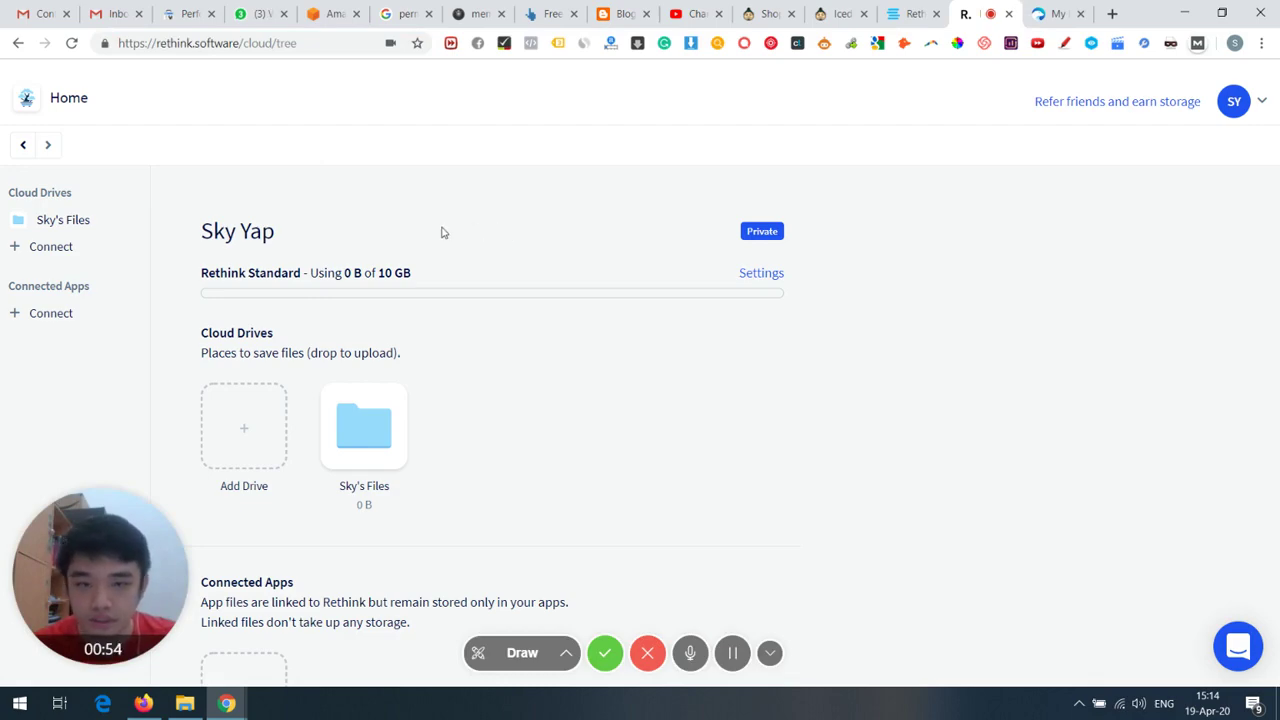
Back on the StackSocial deal, highlight the four Rethink feature bullet points
{"action": "left_click", "coordinate": [915, 10]}
{"action": "scroll", "coordinate": [434, 366], "scroll_direction": "down", "scroll_amount": 10}
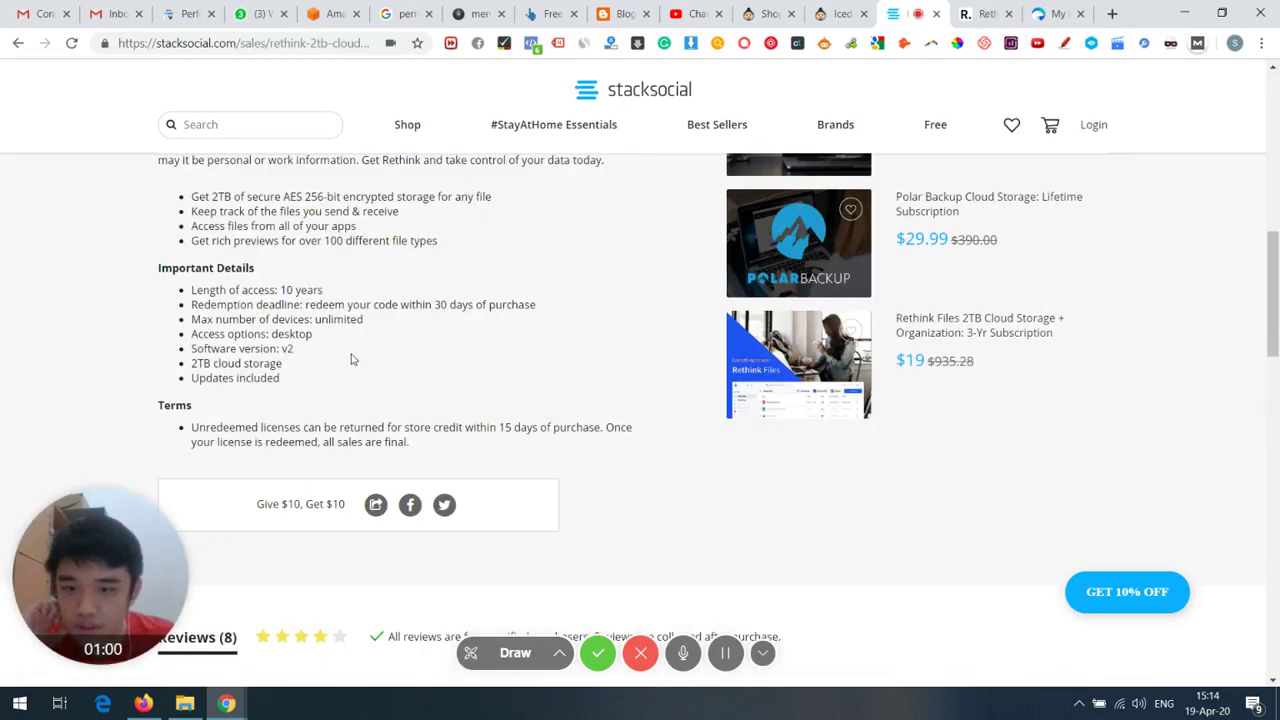
{"action": "scroll", "coordinate": [355, 366], "scroll_direction": "up", "scroll_amount": 1}
{"action": "left_click_drag", "start_coordinate": [190, 280], "coordinate": [383, 322]}
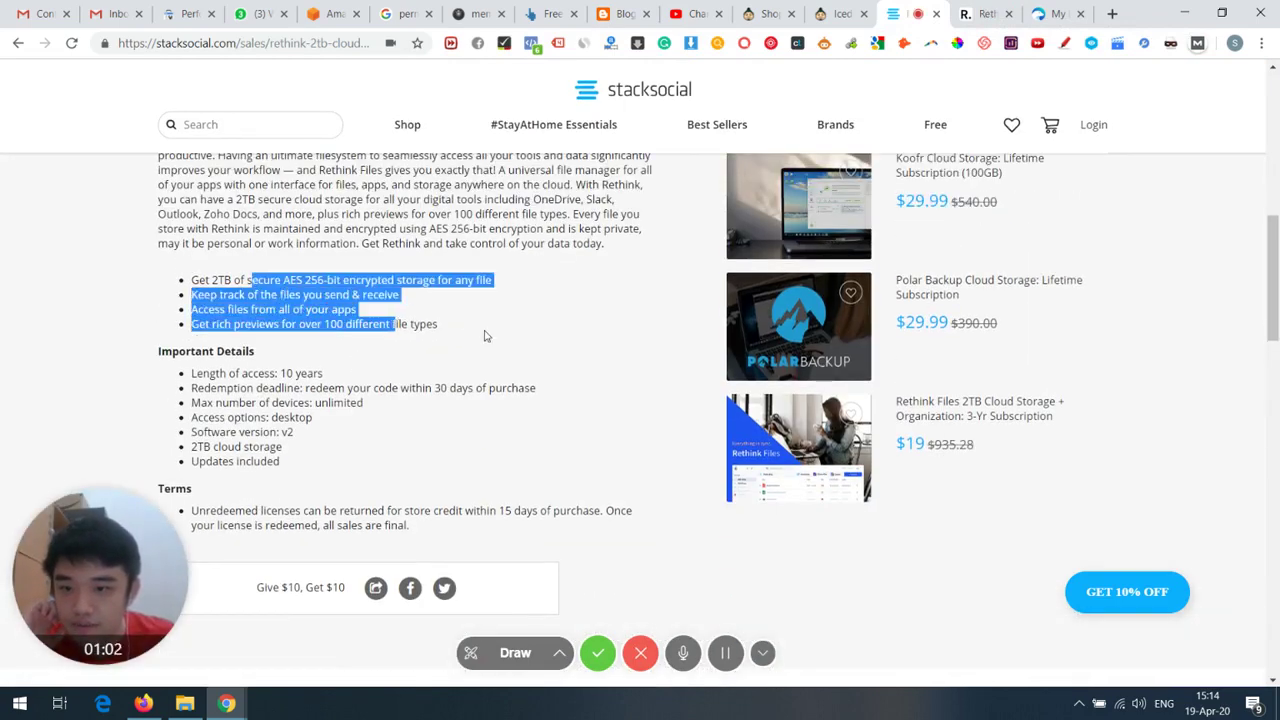
{"action": "left_click", "coordinate": [279, 291]}
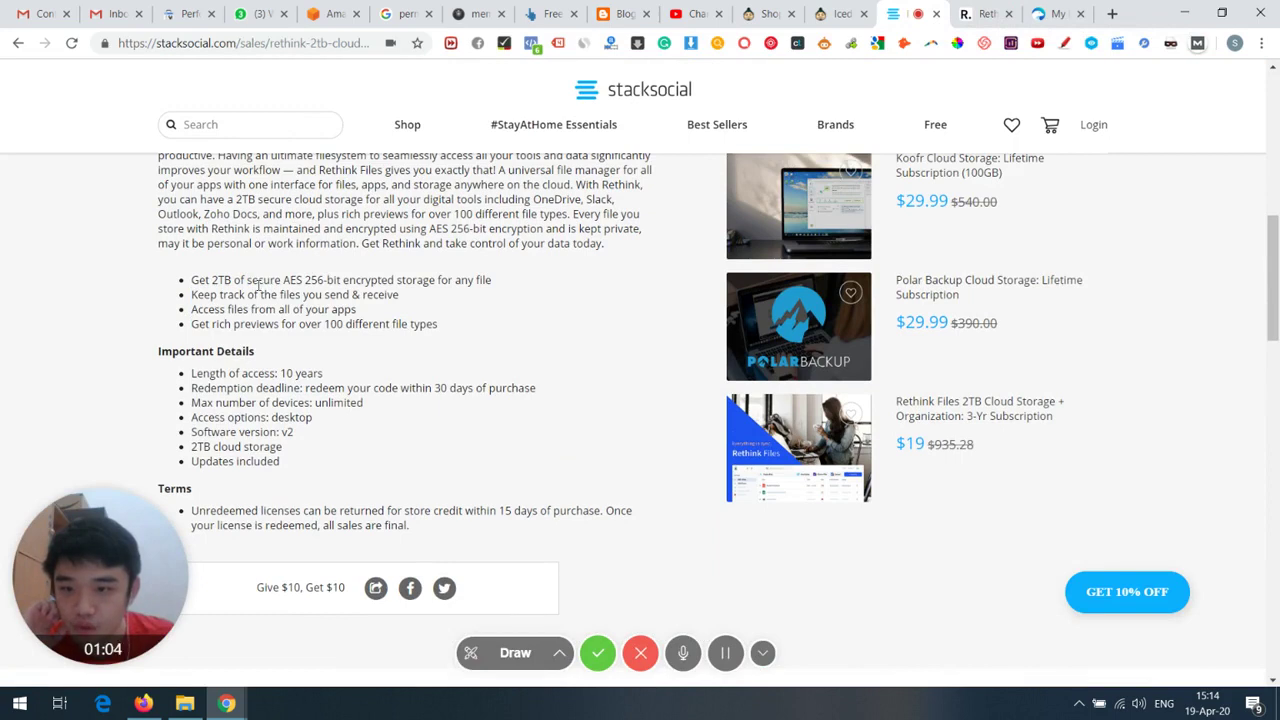
{"action": "left_click", "coordinate": [978, 14]}
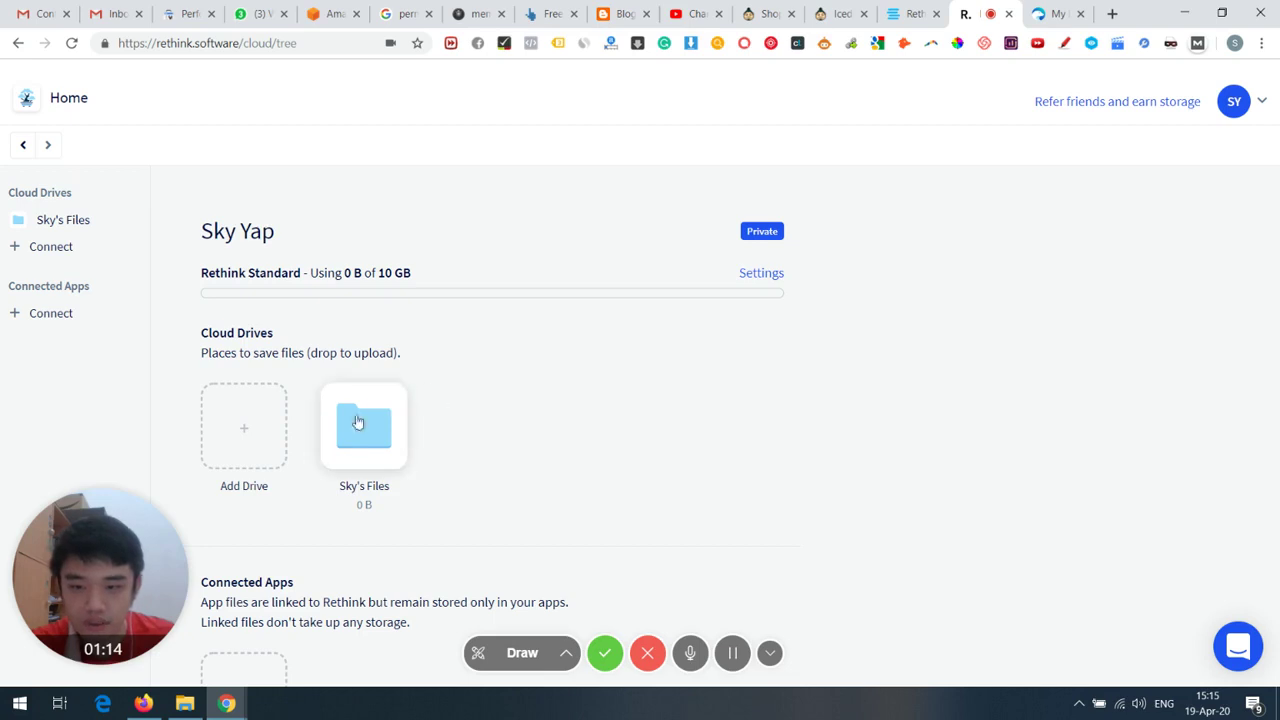
Open the personal drive's CopyDyno vs AutomaticScripts folder and select AutomaticScriptbyDoodle.png
{"action": "scroll", "coordinate": [393, 373], "scroll_direction": "down", "scroll_amount": 1}
{"action": "left_click", "coordinate": [372, 348]}
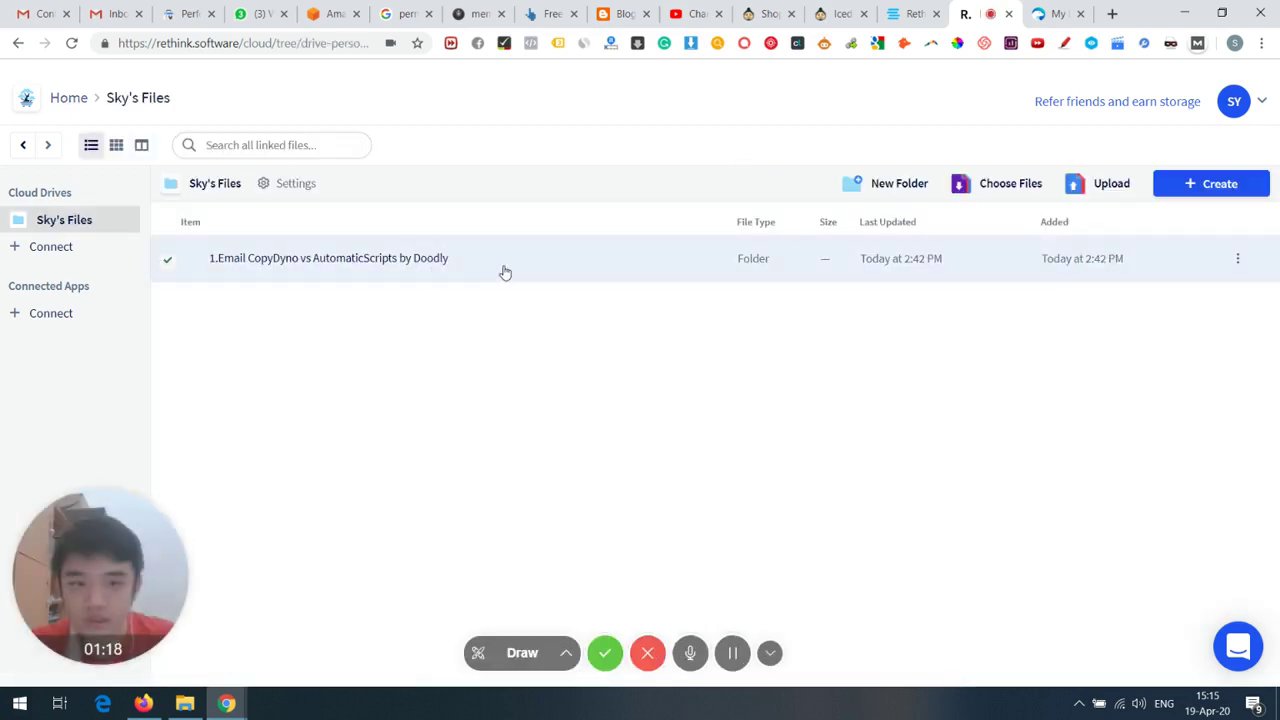
{"action": "left_click", "coordinate": [483, 272]}
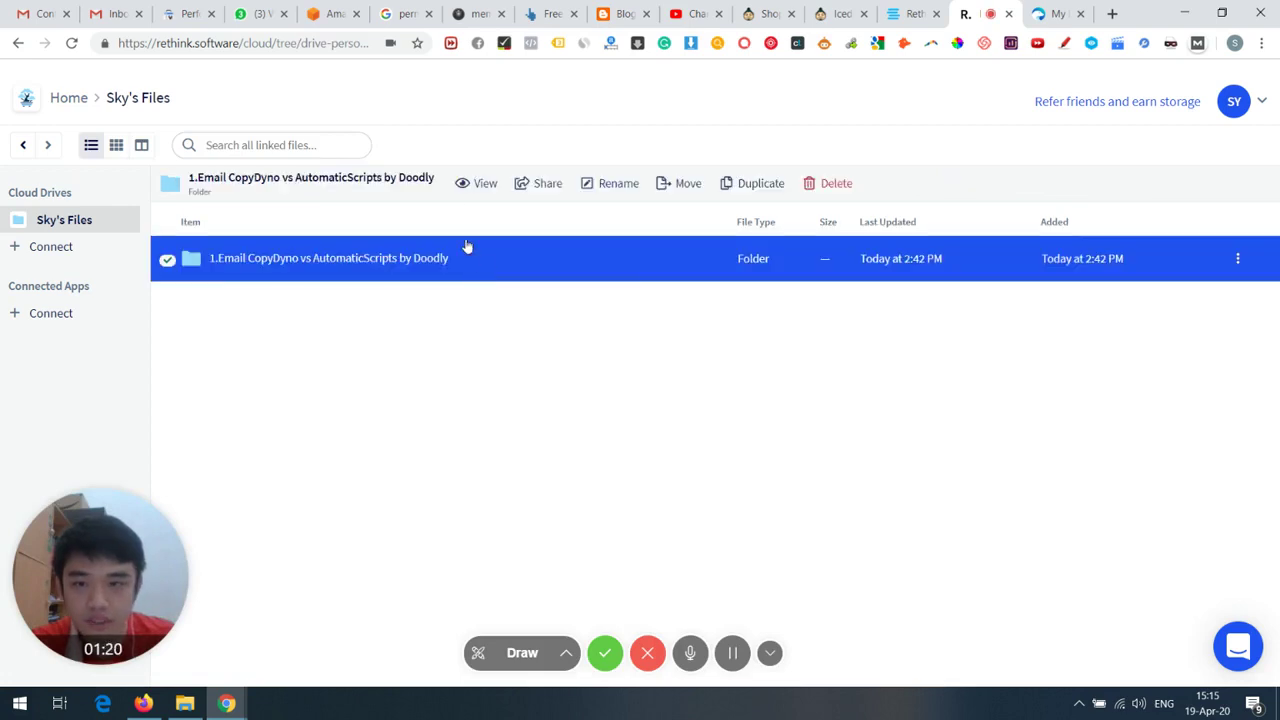
{"action": "left_click", "coordinate": [478, 190]}
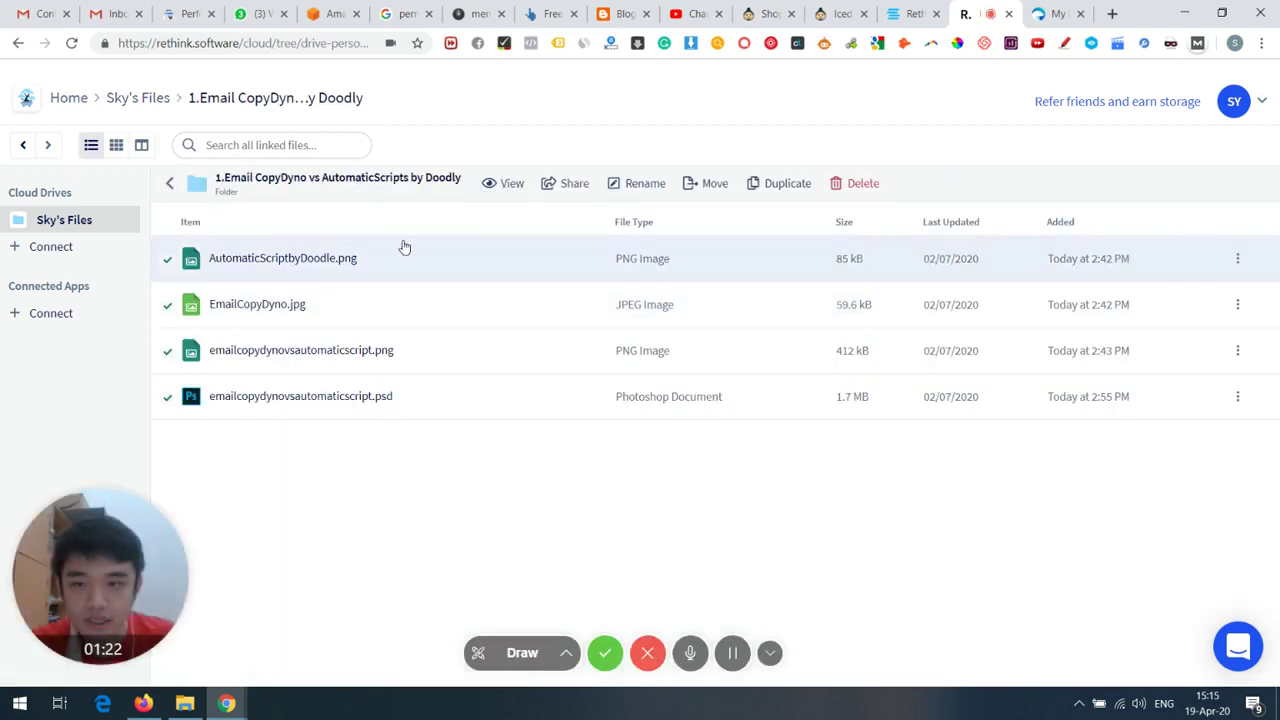
{"action": "left_click", "coordinate": [491, 260]}
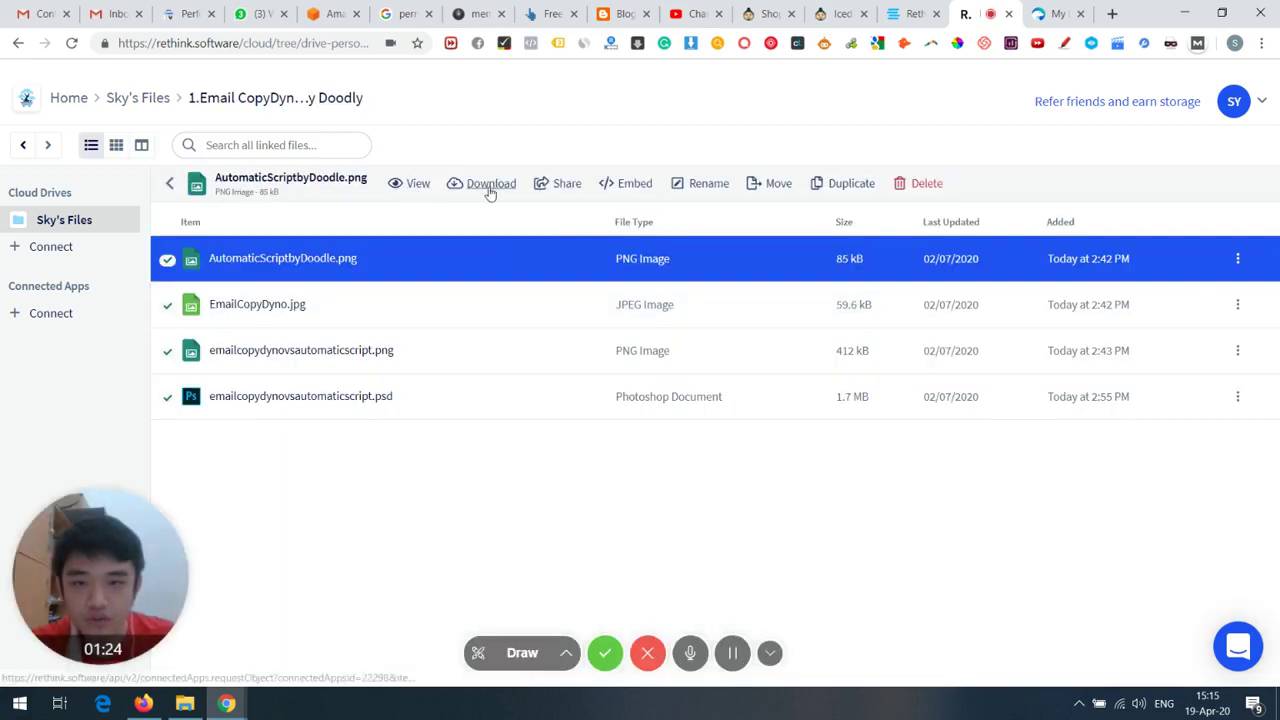
Check the image's shareable link, then bring up its Embed File options
{"action": "left_click", "coordinate": [551, 195]}
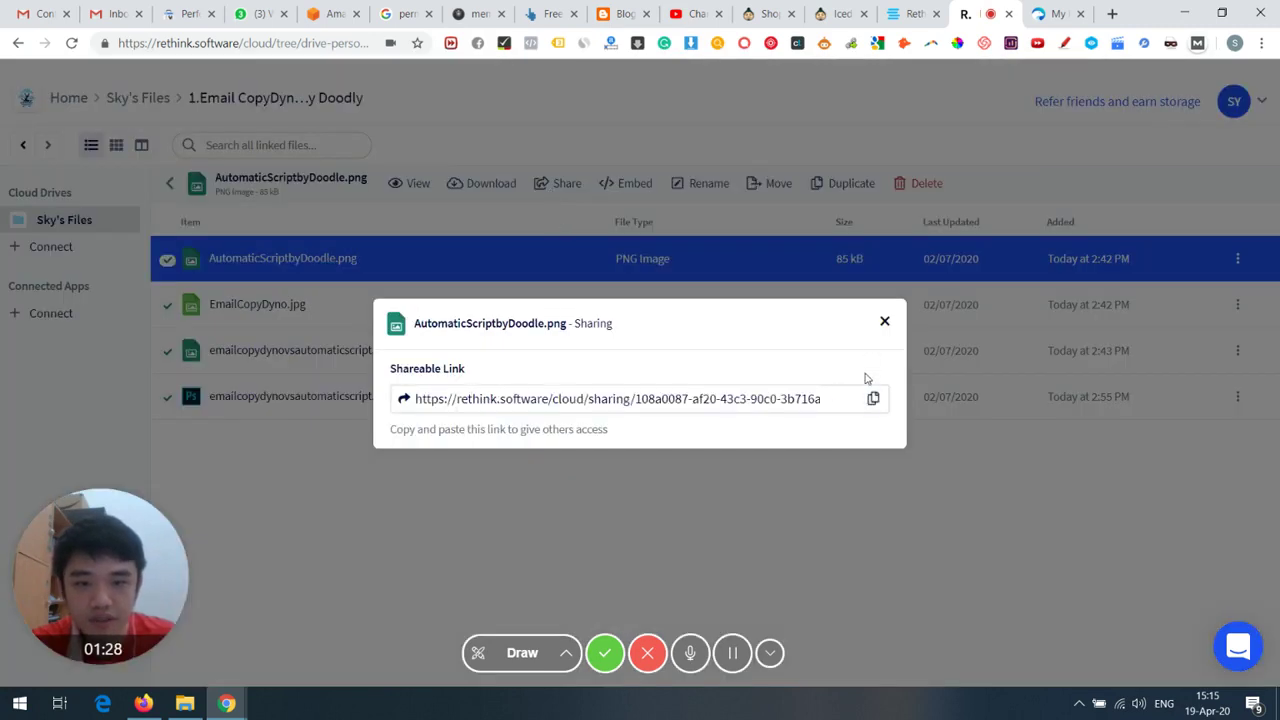
{"action": "left_click", "coordinate": [884, 322]}
{"action": "left_click", "coordinate": [624, 189]}
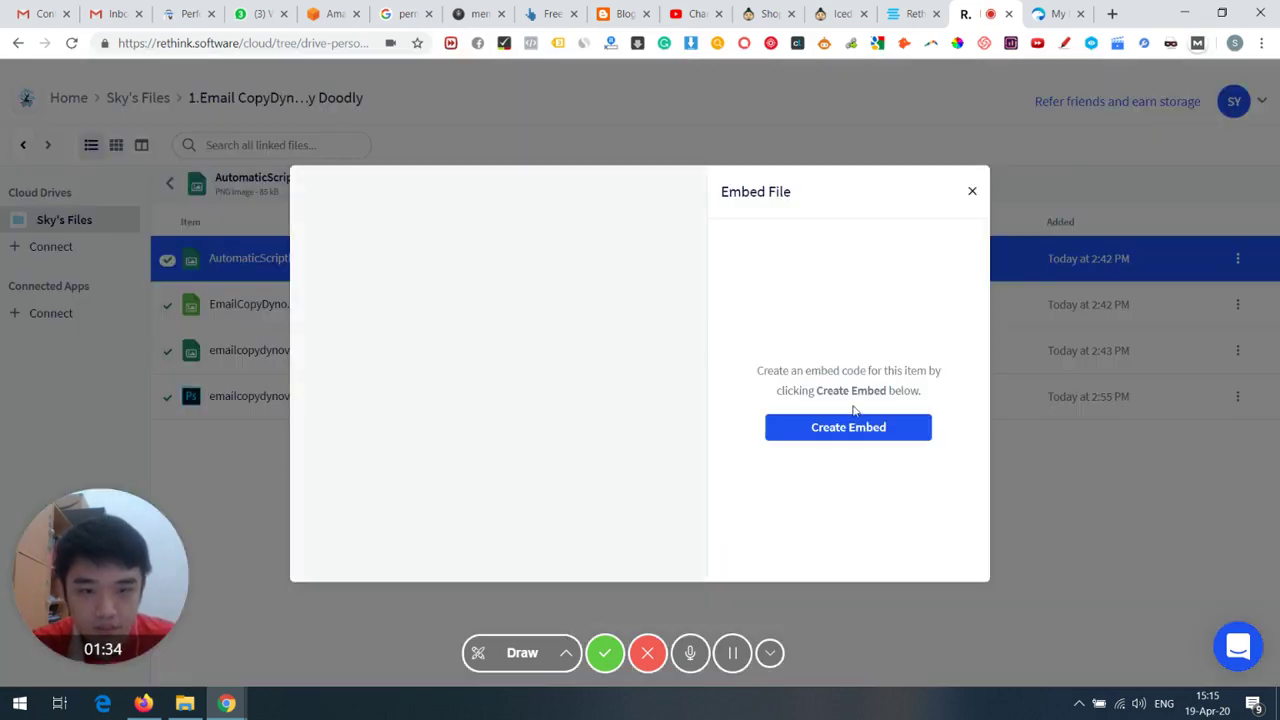
Create a 500×500 iframe embed code for AutomaticScriptbyDoodle.png, select it, and close the dialog
{"action": "left_click", "coordinate": [851, 427]}
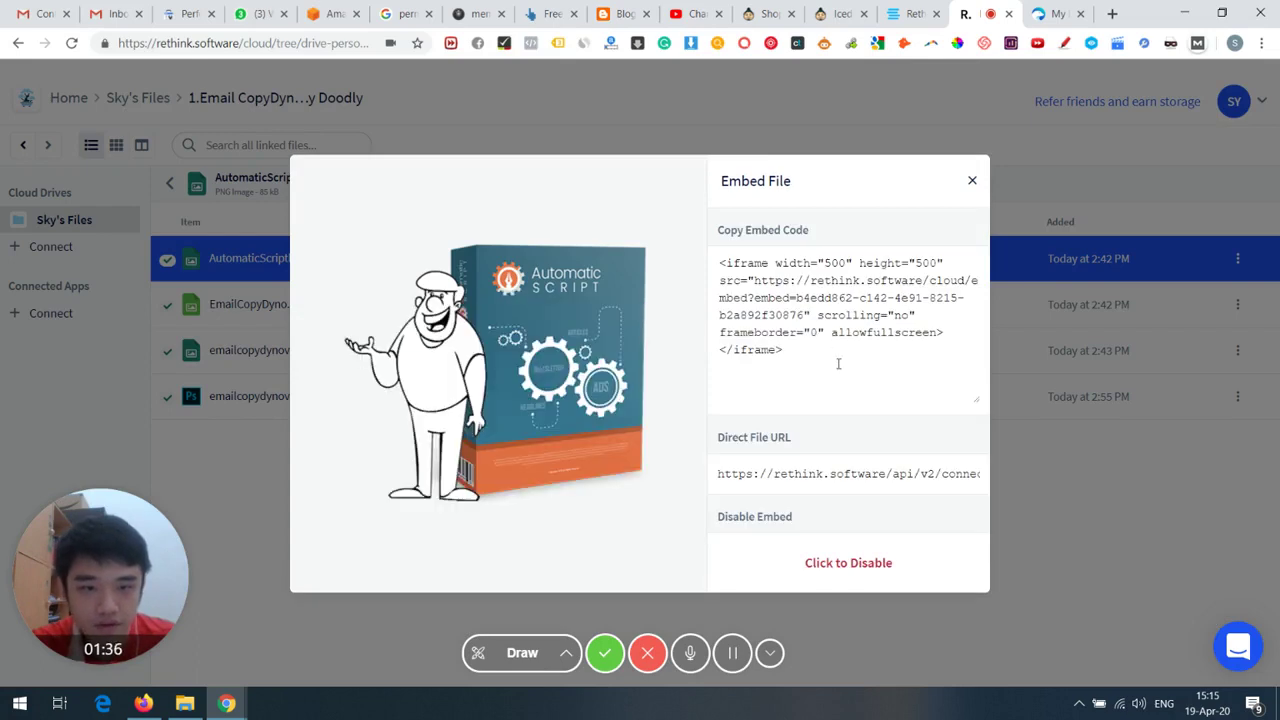
{"action": "left_click", "coordinate": [895, 266]}
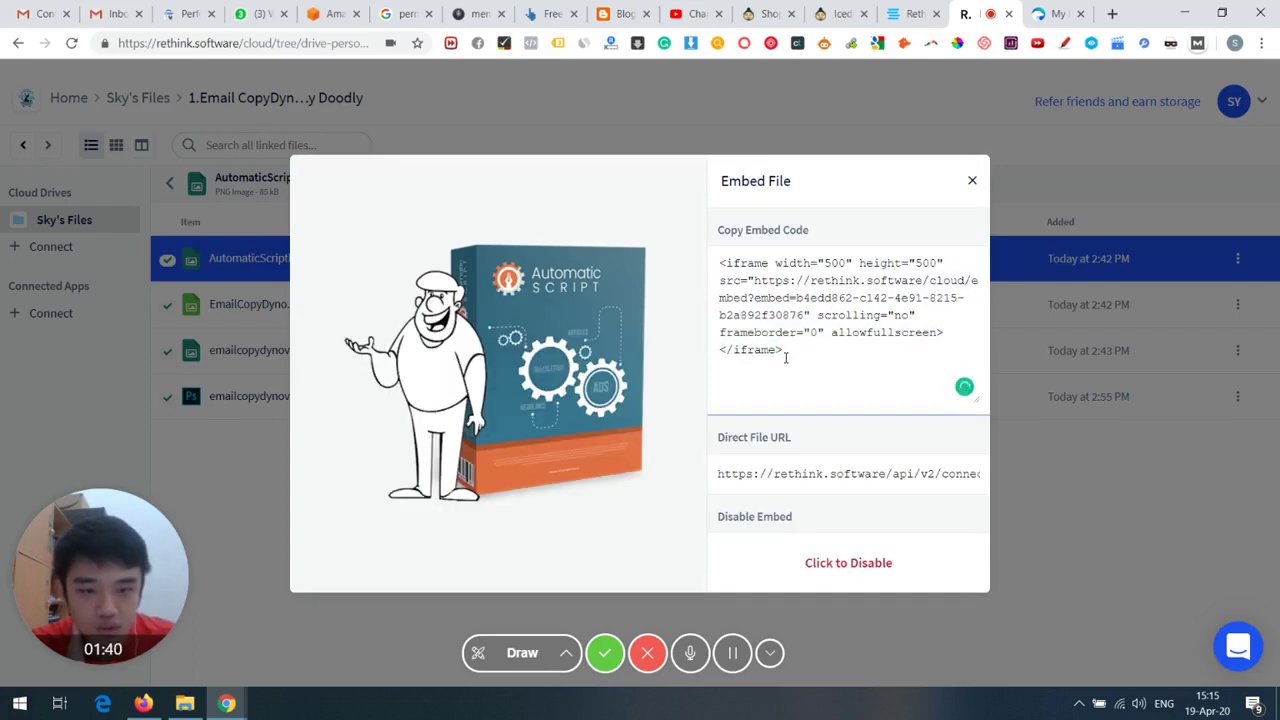
{"action": "left_click", "coordinate": [970, 185]}
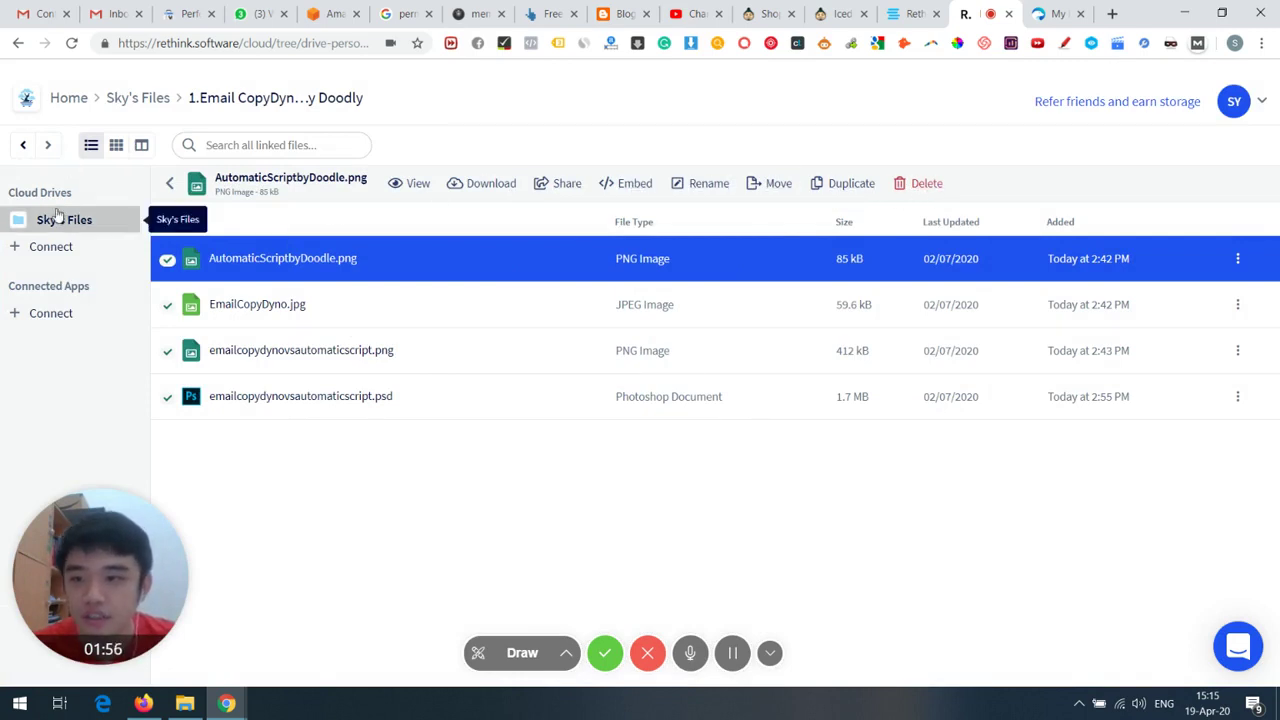
From the Rethink Files home page, browse the Connect Apps Available Apps grid
{"action": "left_click", "coordinate": [27, 97]}
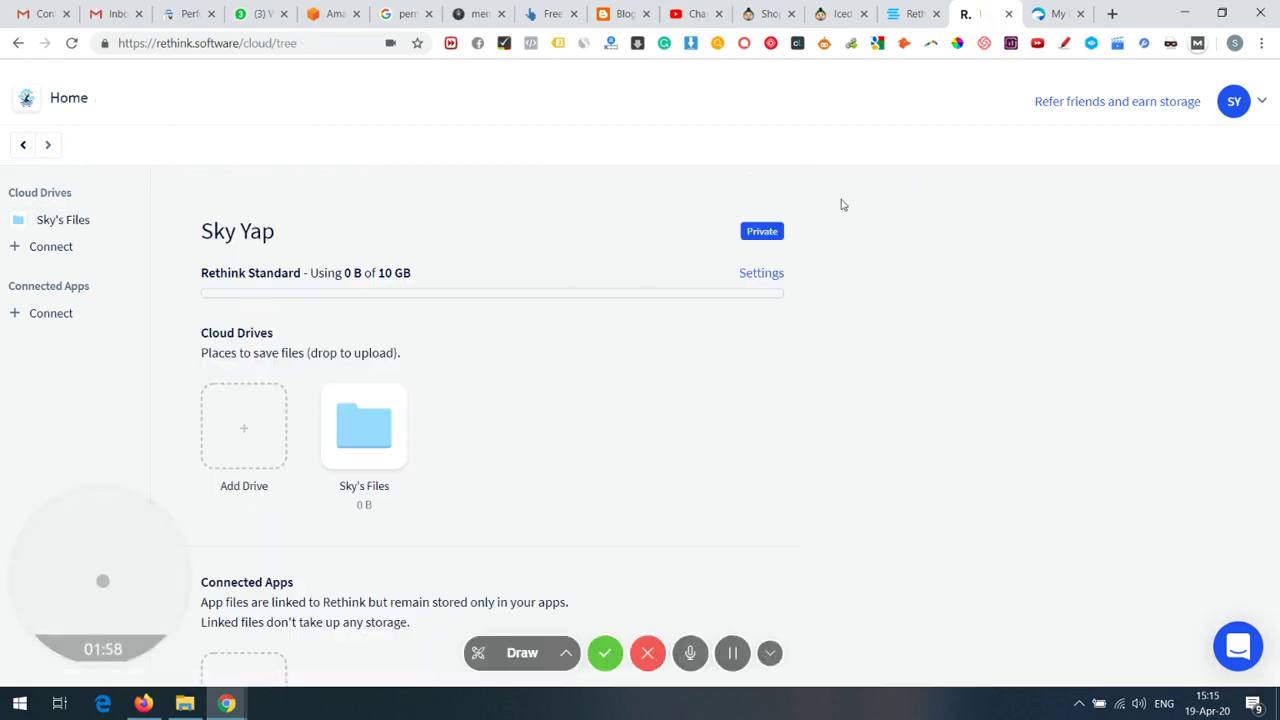
{"action": "scroll", "coordinate": [594, 343], "scroll_direction": "down", "scroll_amount": 2}
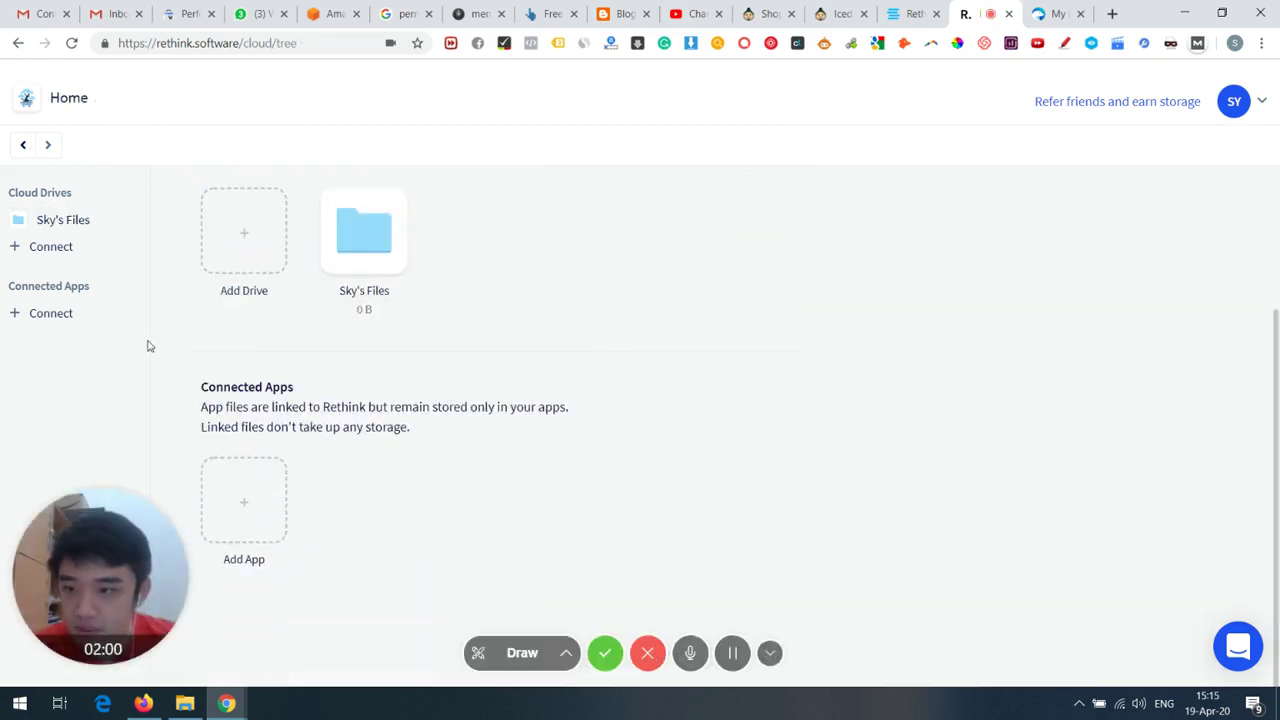
{"action": "left_click", "coordinate": [84, 320]}
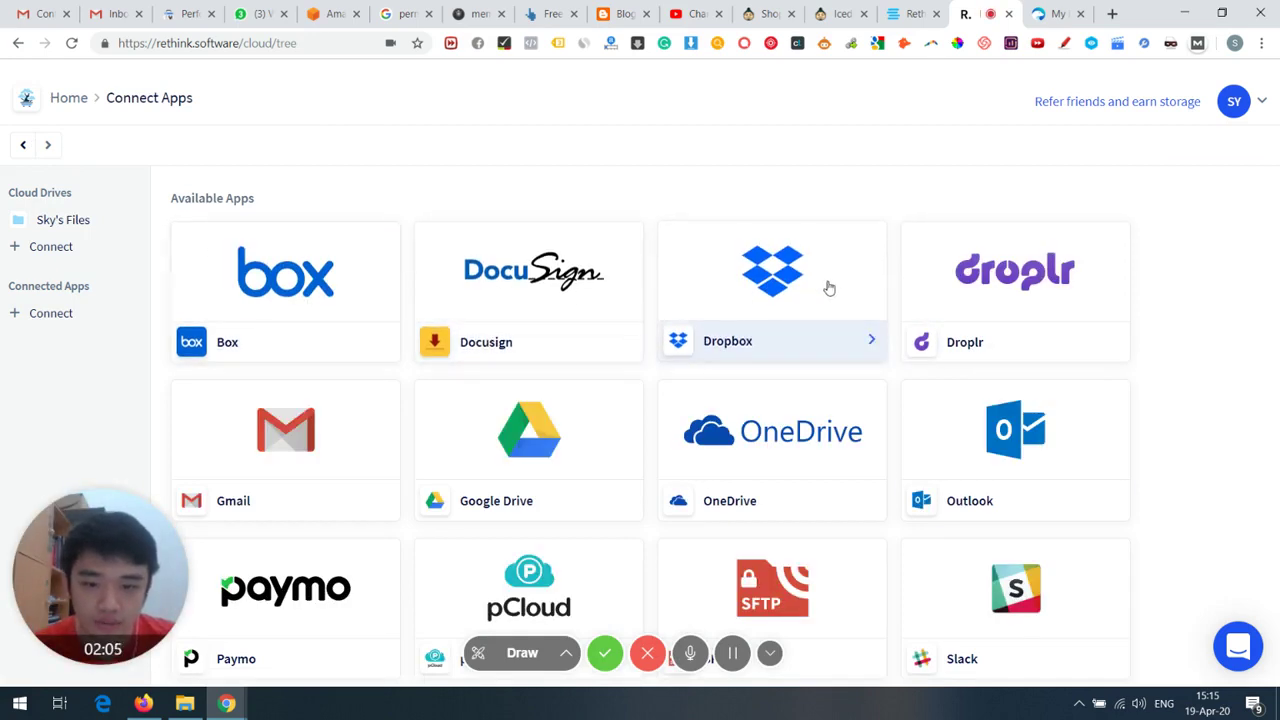
{"action": "scroll", "coordinate": [520, 405], "scroll_direction": "down", "scroll_amount": 3}
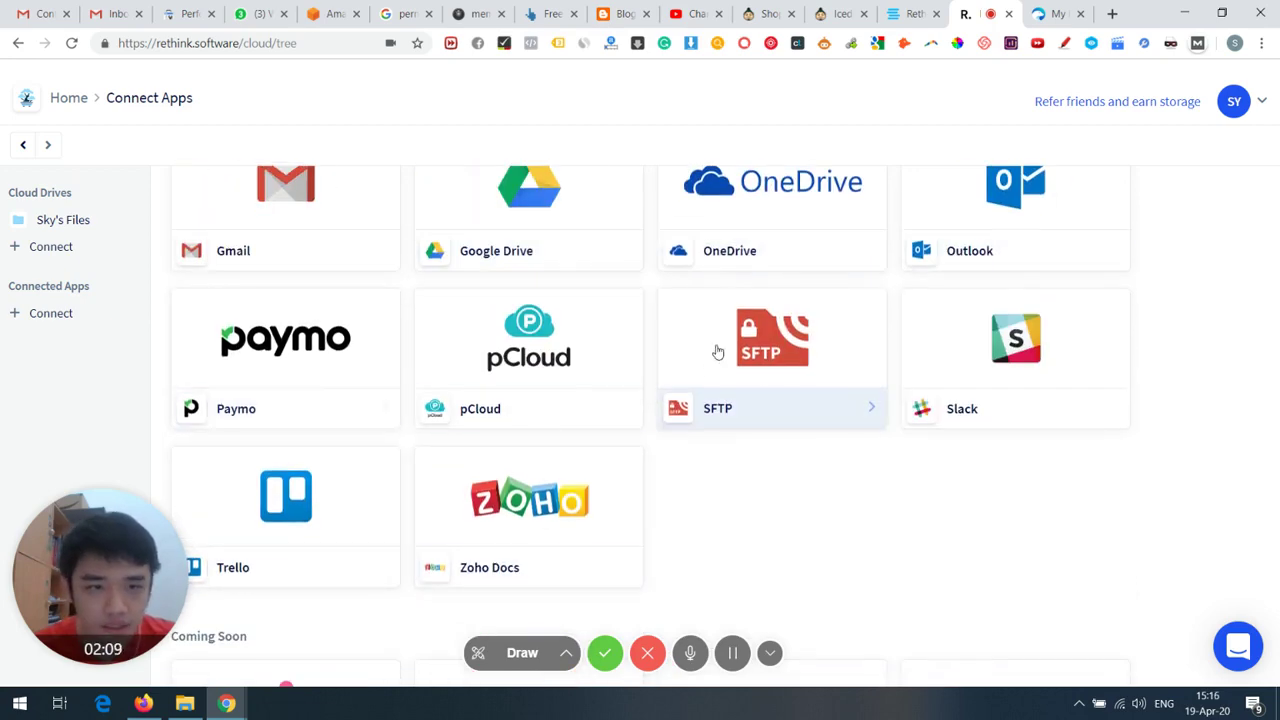
{"action": "scroll", "coordinate": [717, 352], "scroll_direction": "up", "scroll_amount": 3}
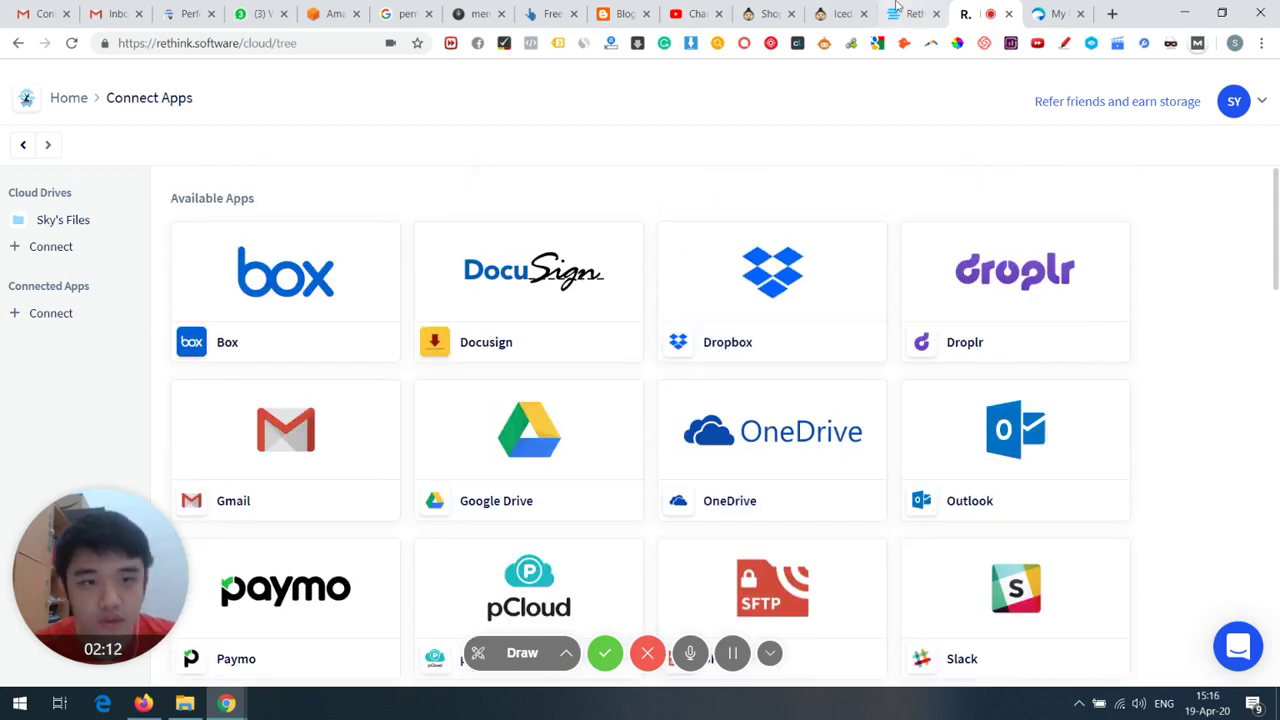
{"action": "left_click", "coordinate": [1057, 13]}
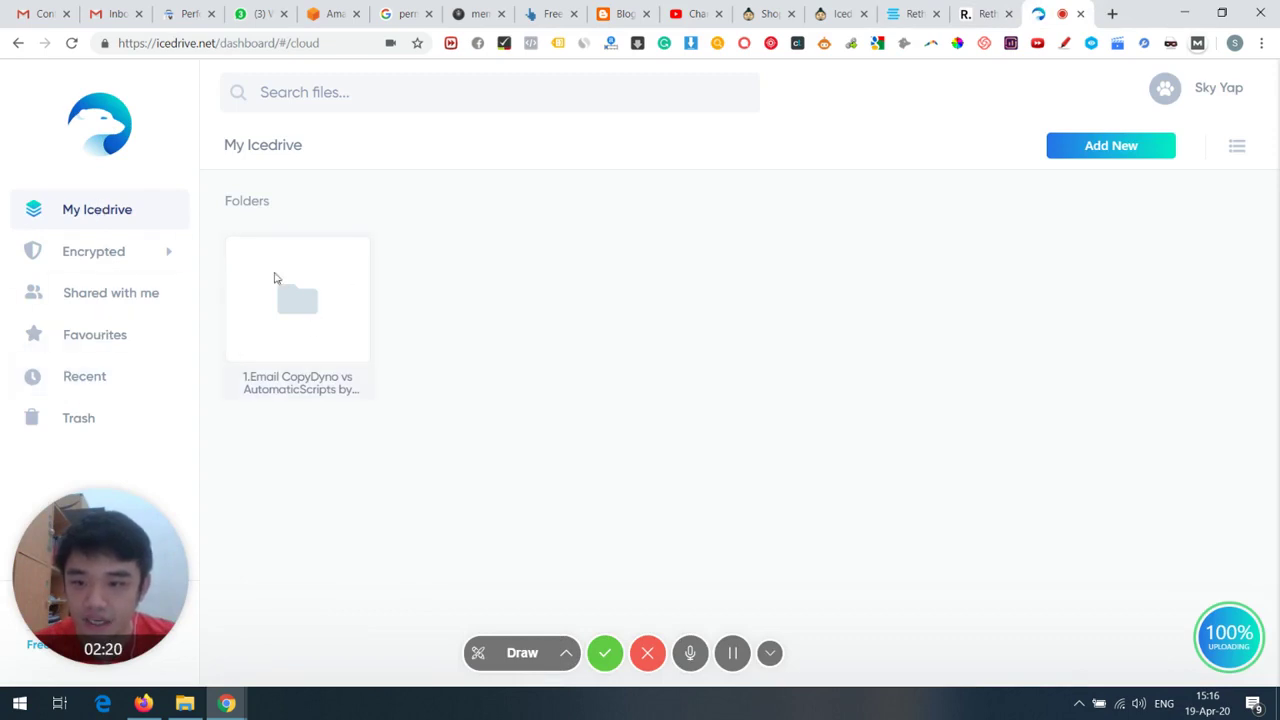
Enable a public share link for the Icedrive folder, then highlight AppSumo's Password Protection feature
{"action": "left_click", "coordinate": [300, 330]}
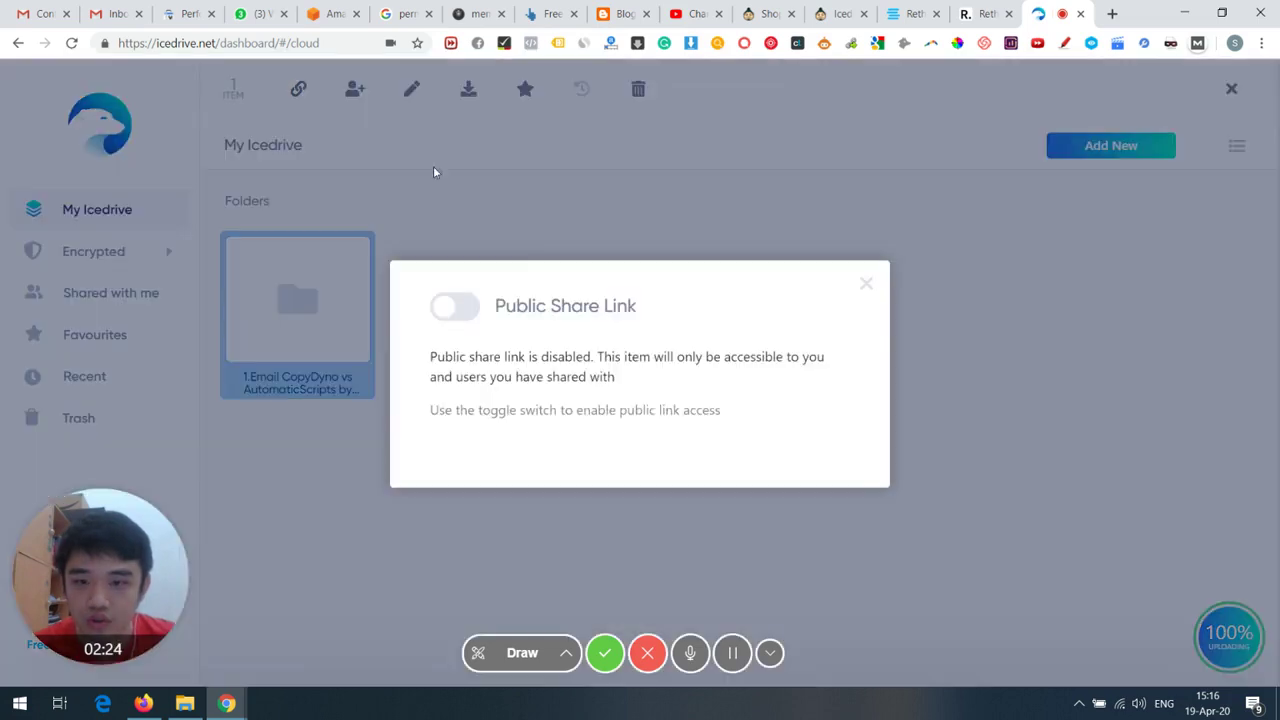
{"action": "left_click", "coordinate": [460, 310]}
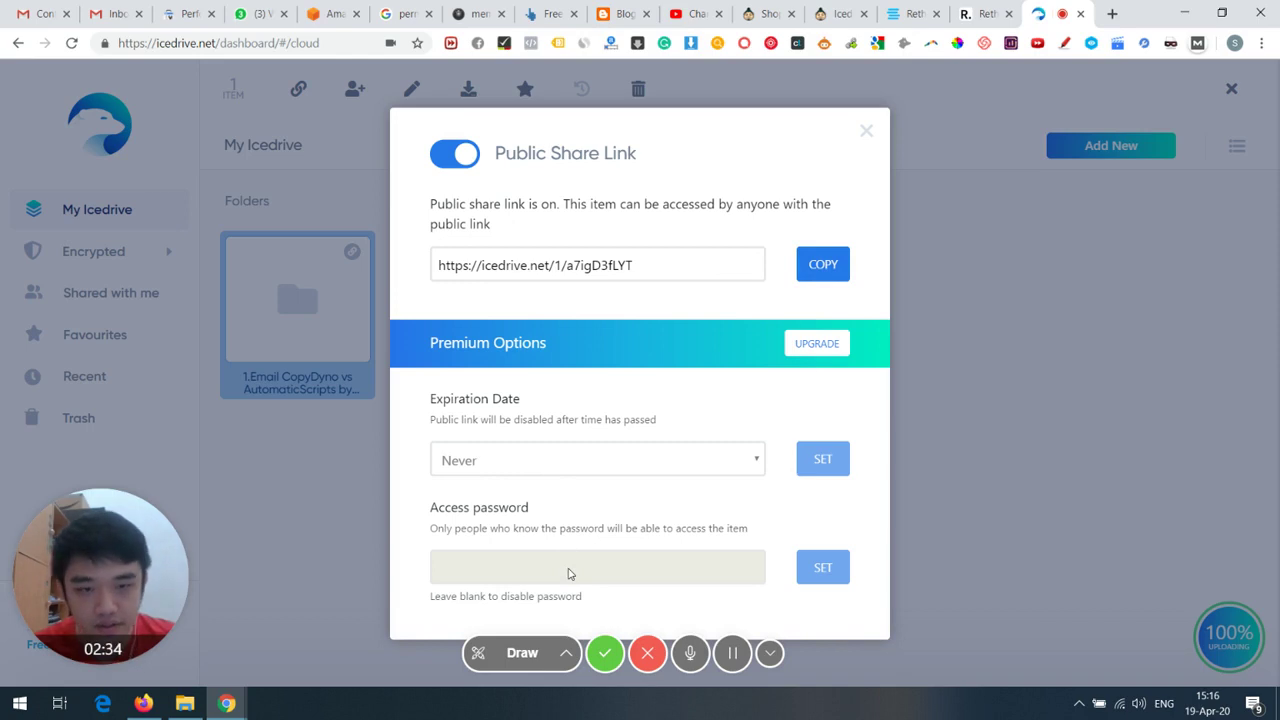
{"action": "left_click", "coordinate": [836, 13]}
{"action": "left_click_drag", "start_coordinate": [258, 382], "coordinate": [318, 402]}
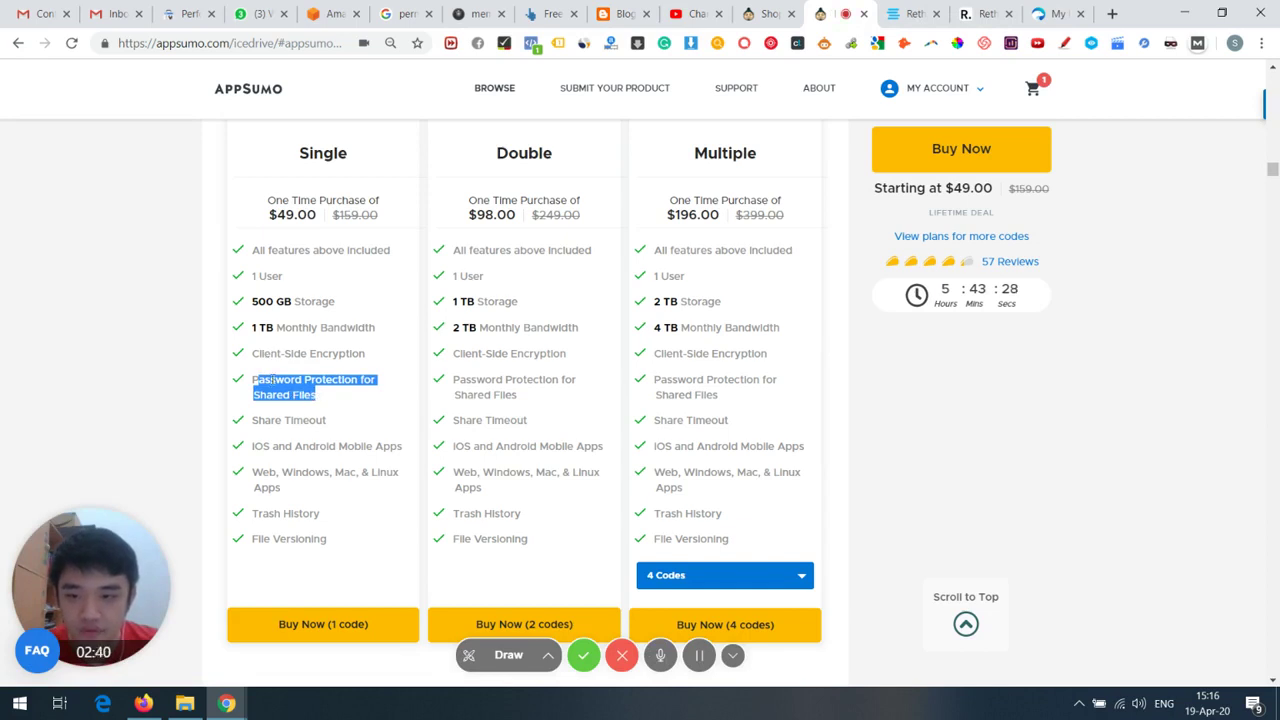
Highlight the Single plan's Client-Side Encryption, iOS and Android apps, and Share Timeout features
{"action": "left_click_drag", "start_coordinate": [259, 354], "coordinate": [374, 361]}
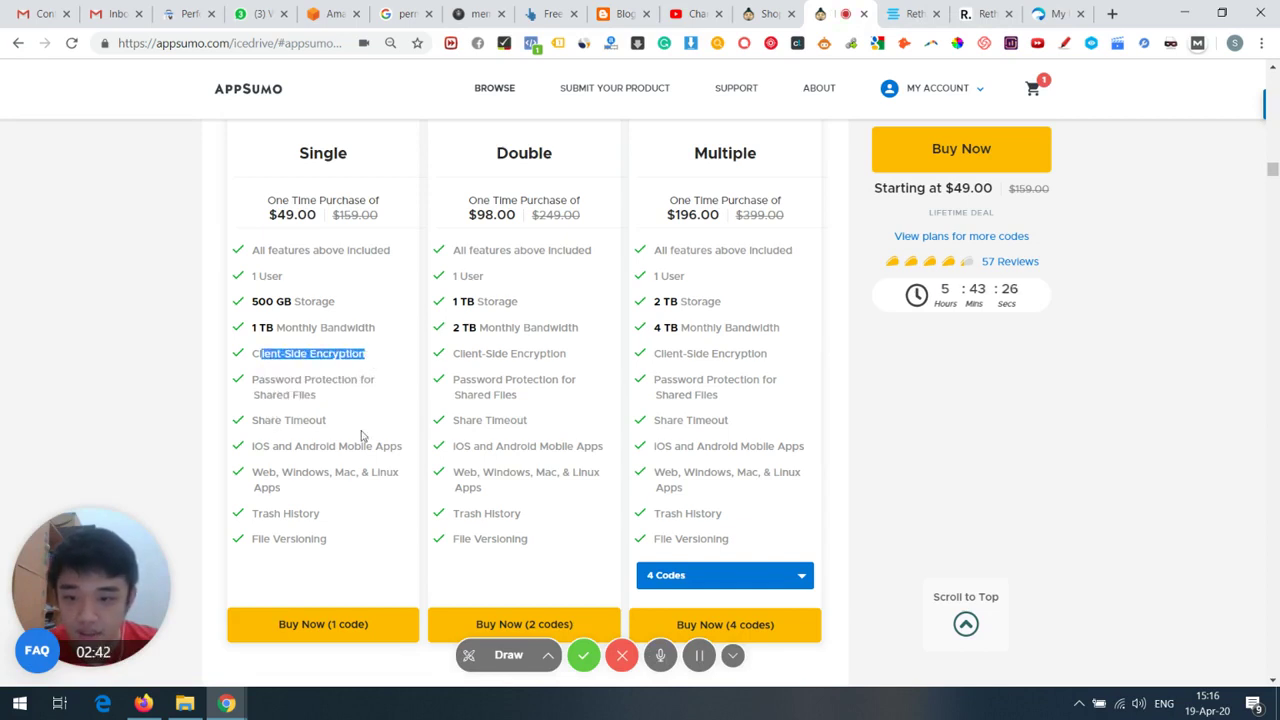
{"action": "left_click_drag", "start_coordinate": [273, 446], "coordinate": [406, 450]}
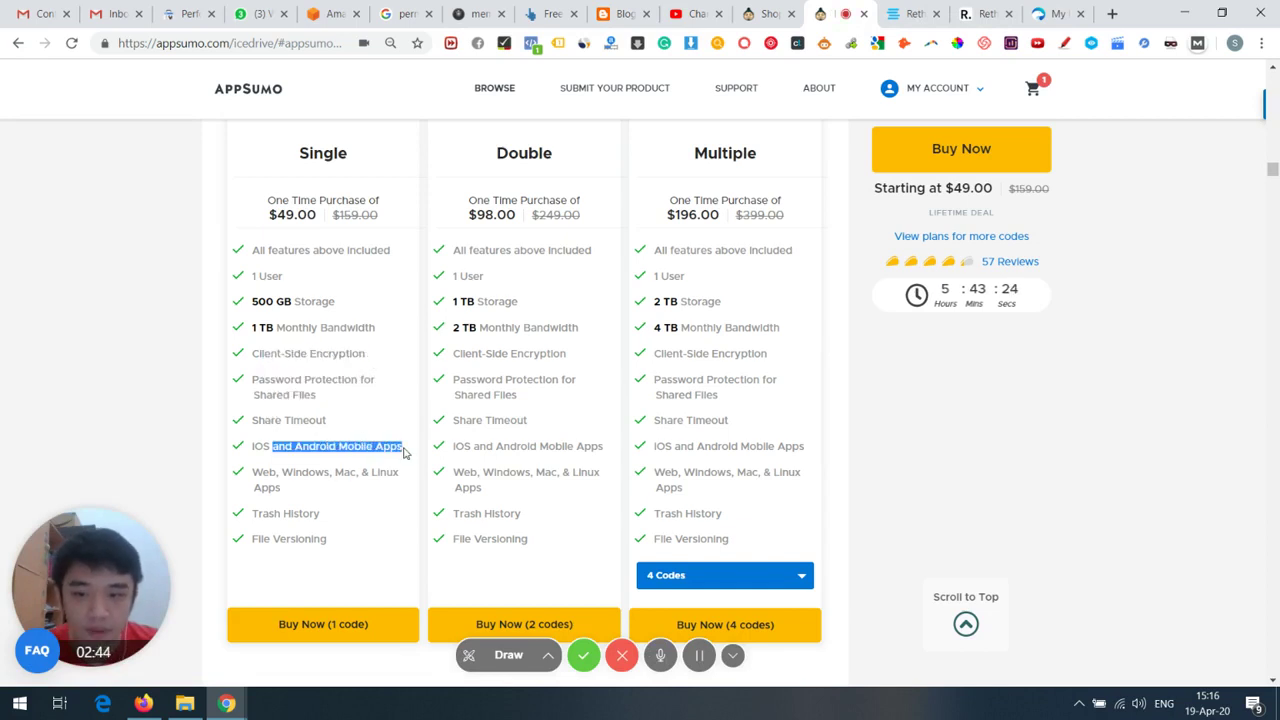
{"action": "left_click_drag", "start_coordinate": [268, 420], "coordinate": [326, 422]}
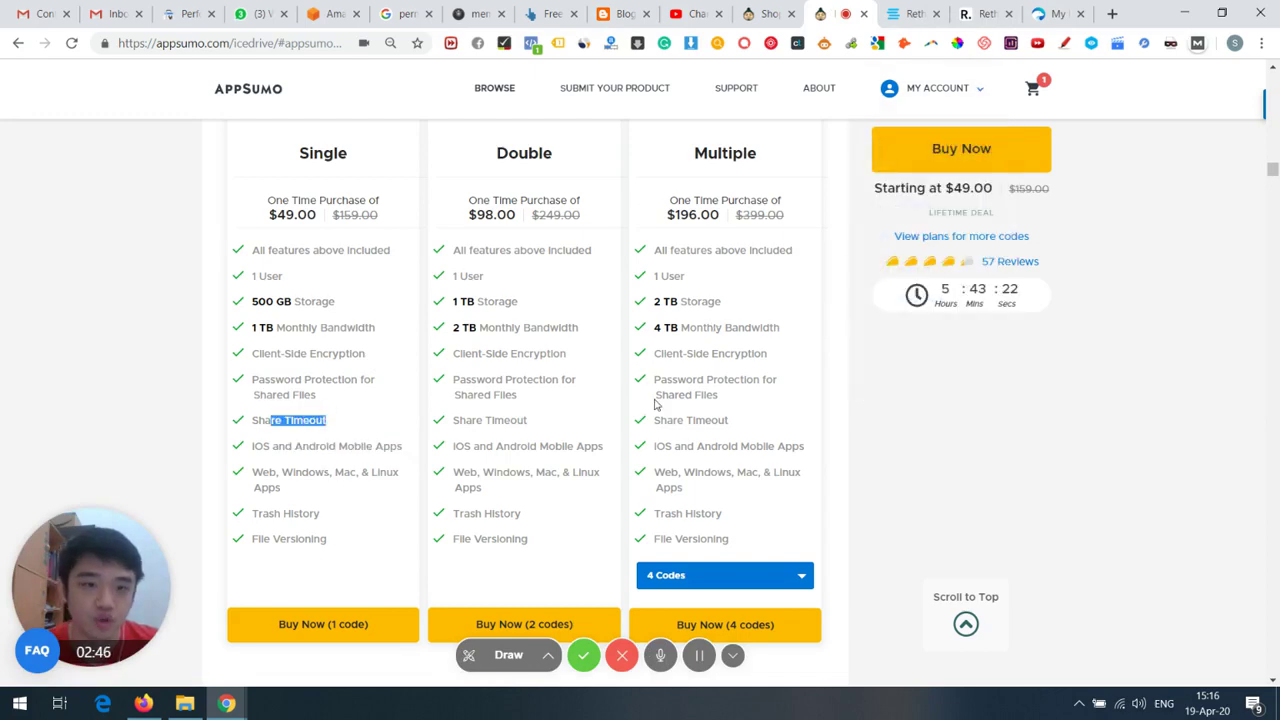
{"action": "left_click", "coordinate": [958, 72]}
{"action": "left_click", "coordinate": [970, 13]}
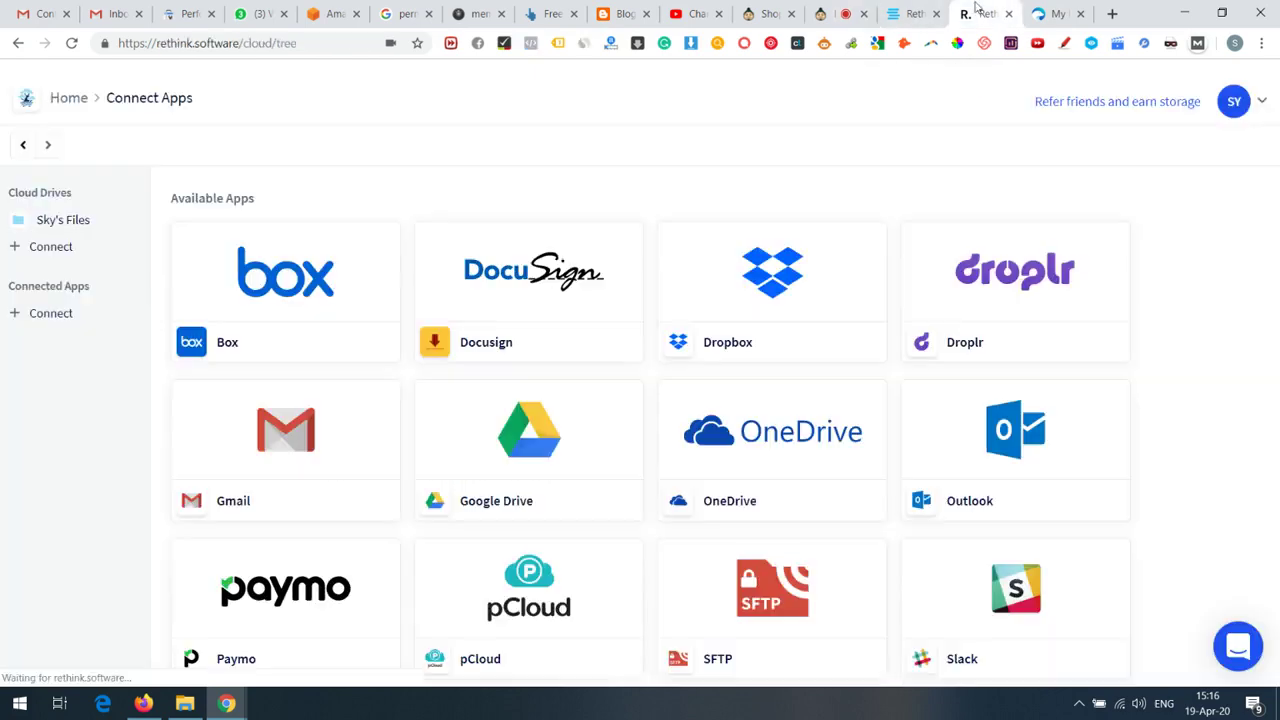
{"action": "left_click", "coordinate": [1052, 13]}
Close the public link settings, cancel the e-mail share, and open Icedrive's Encrypted Storage section
{"action": "left_click", "coordinate": [867, 131]}
{"action": "left_click", "coordinate": [355, 90]}
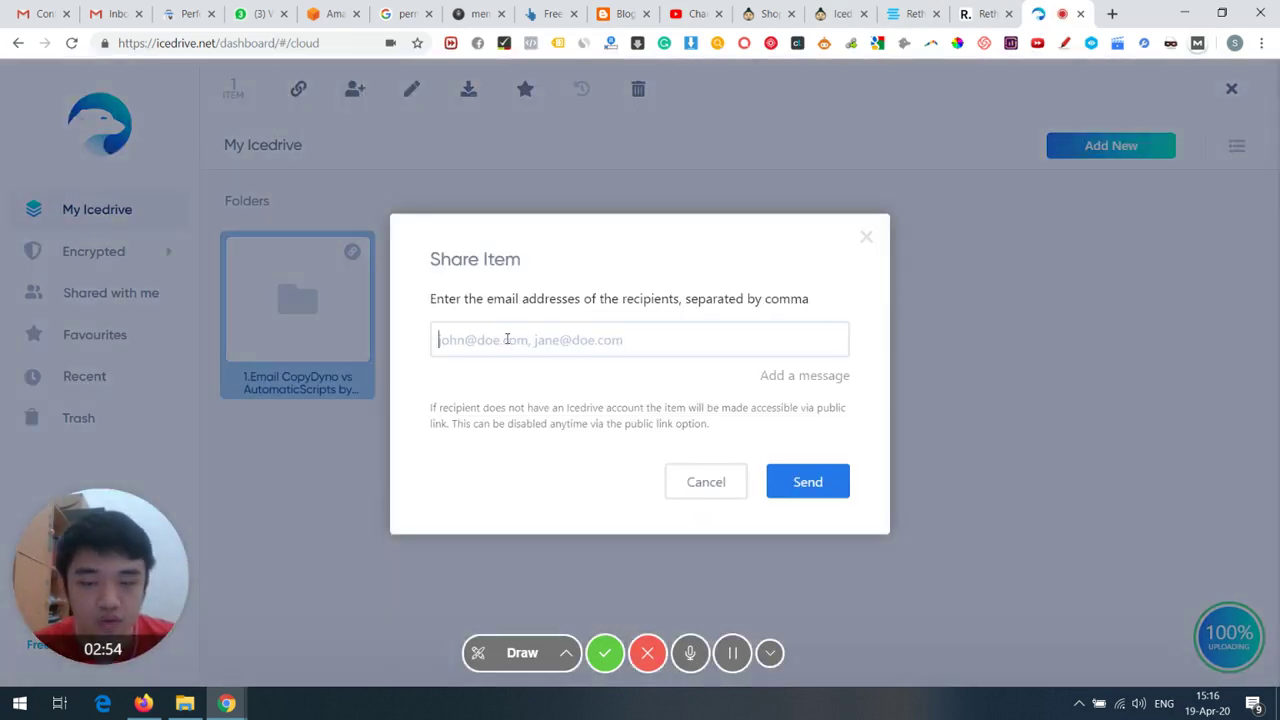
{"action": "left_click", "coordinate": [688, 486]}
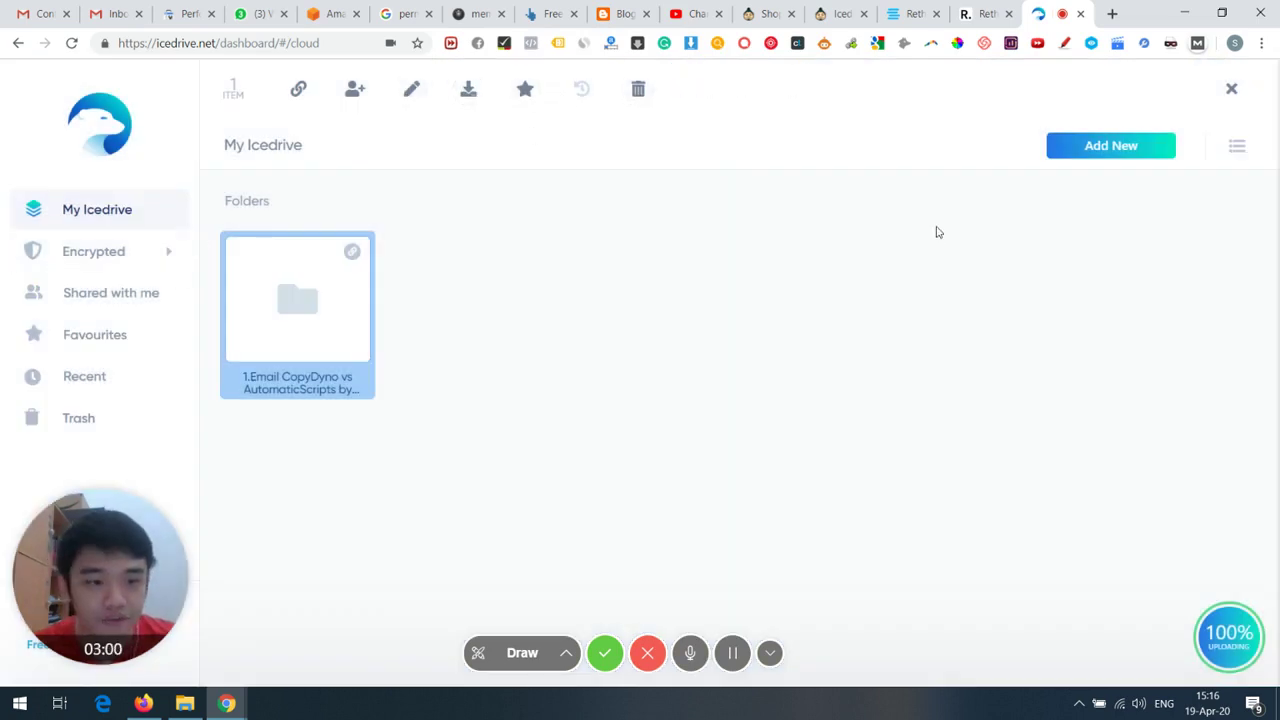
{"action": "left_click", "coordinate": [94, 252]}
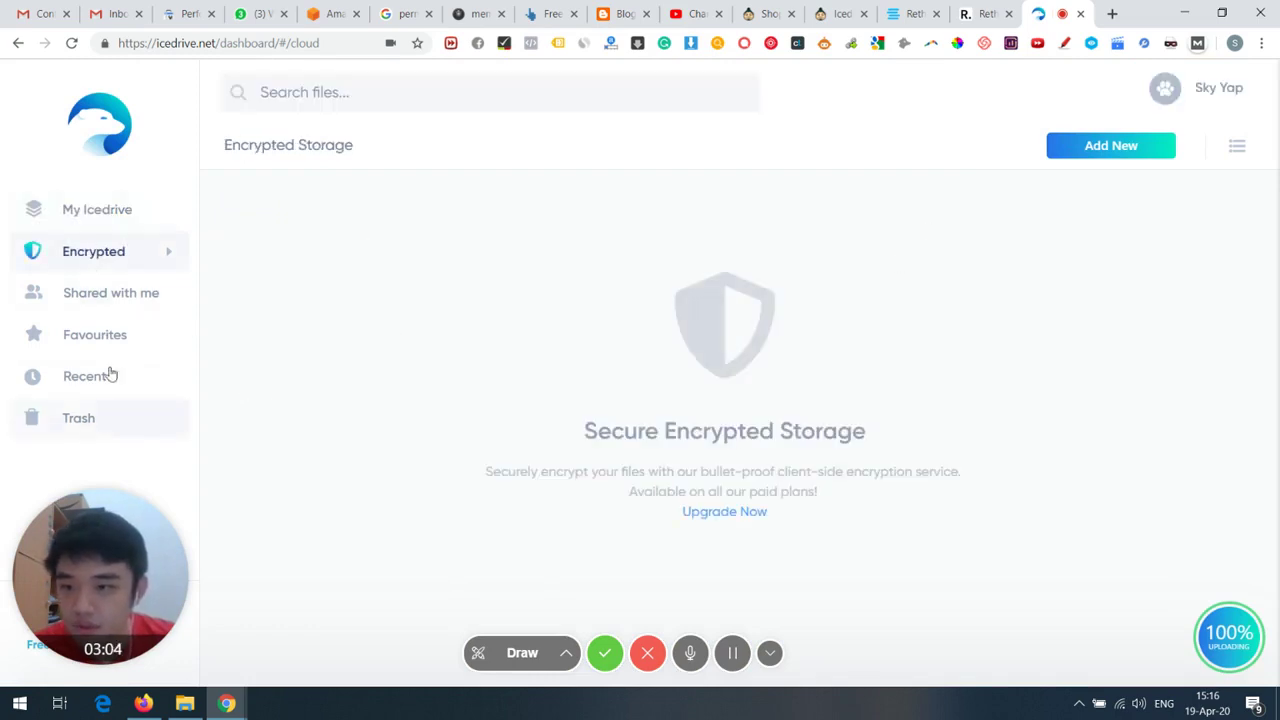
{"action": "left_click", "coordinate": [1214, 94]}
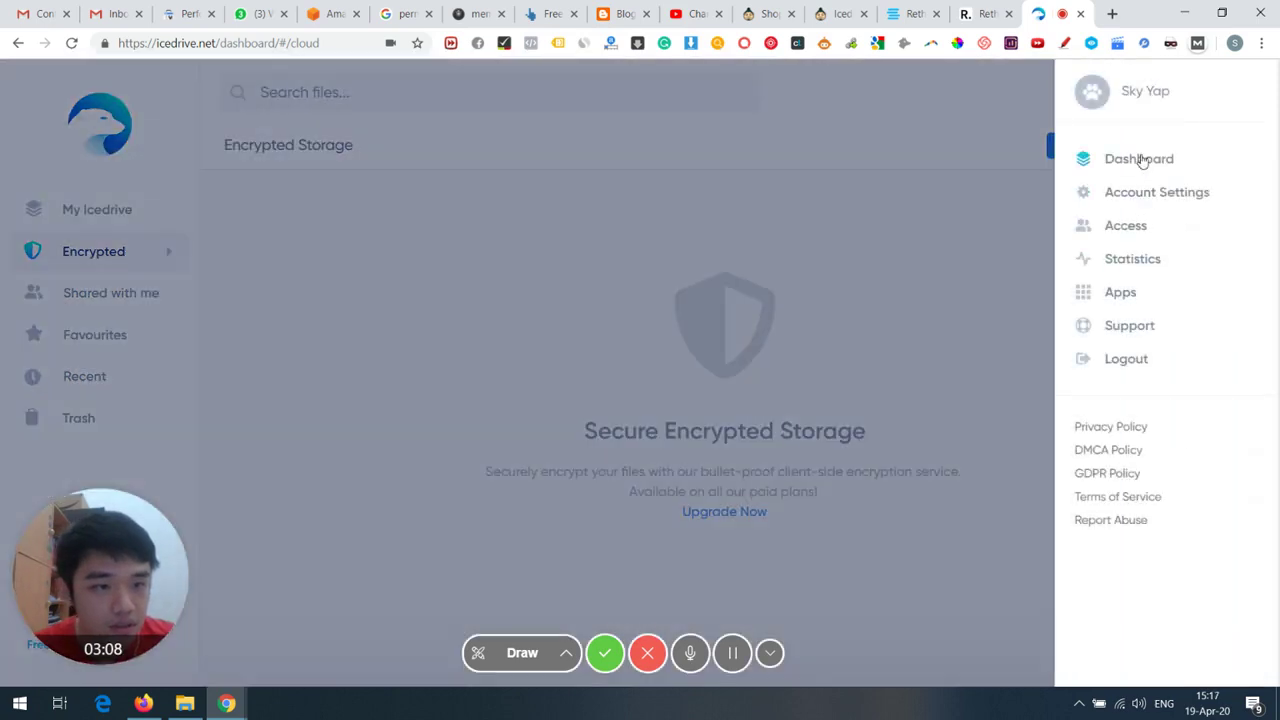
{"action": "left_click", "coordinate": [1124, 292]}
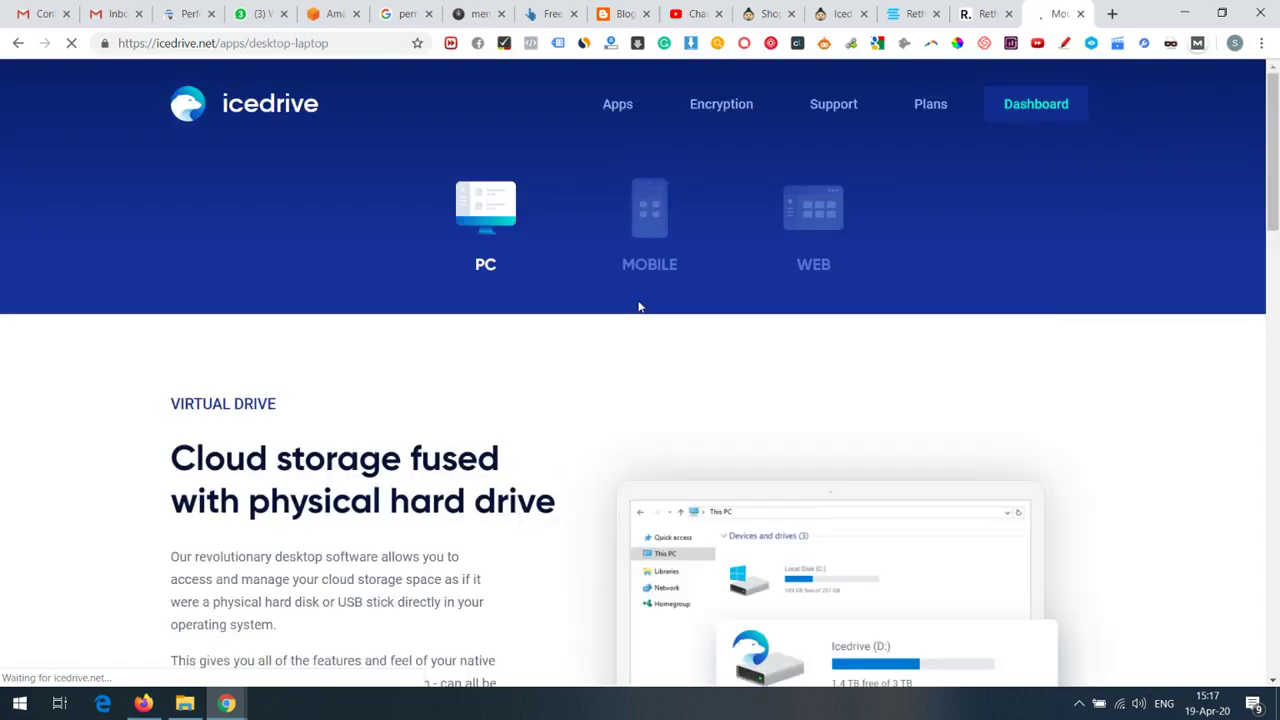
{"action": "scroll", "coordinate": [449, 289], "scroll_direction": "down", "scroll_amount": 3}
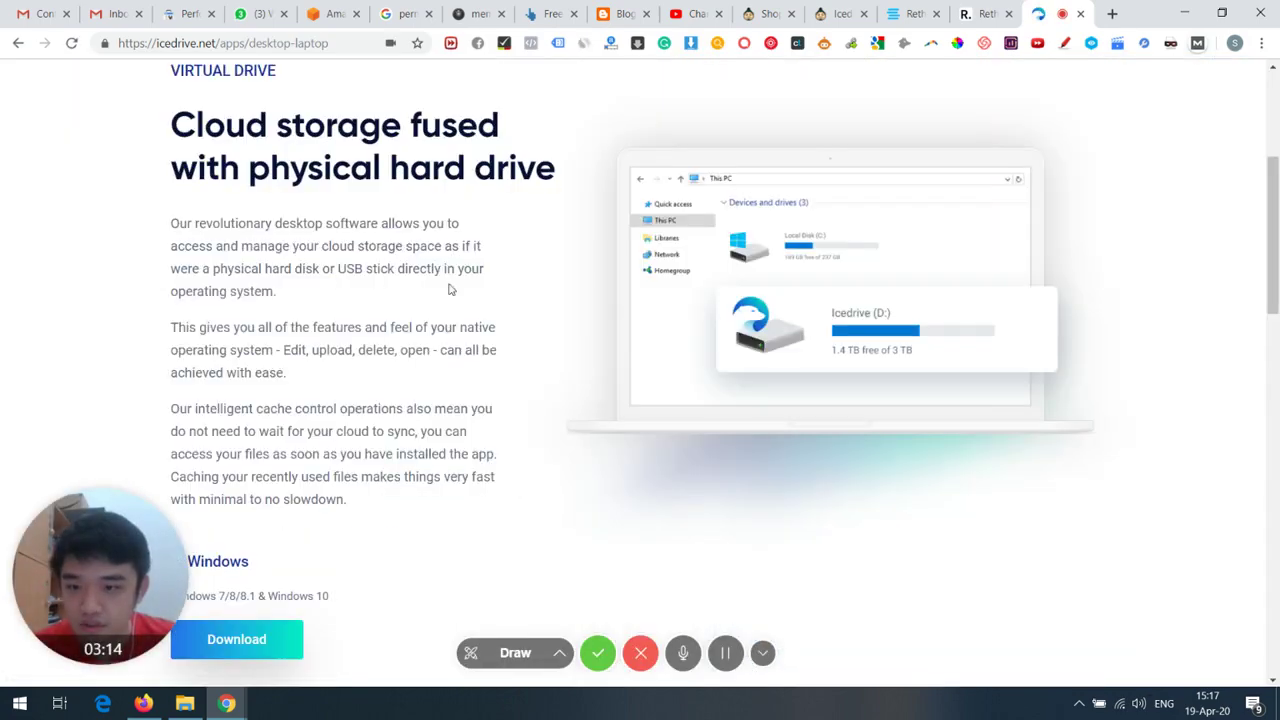
{"action": "scroll", "coordinate": [407, 151], "scroll_direction": "down", "scroll_amount": 2}
{"action": "scroll", "coordinate": [490, 226], "scroll_direction": "up", "scroll_amount": 4}
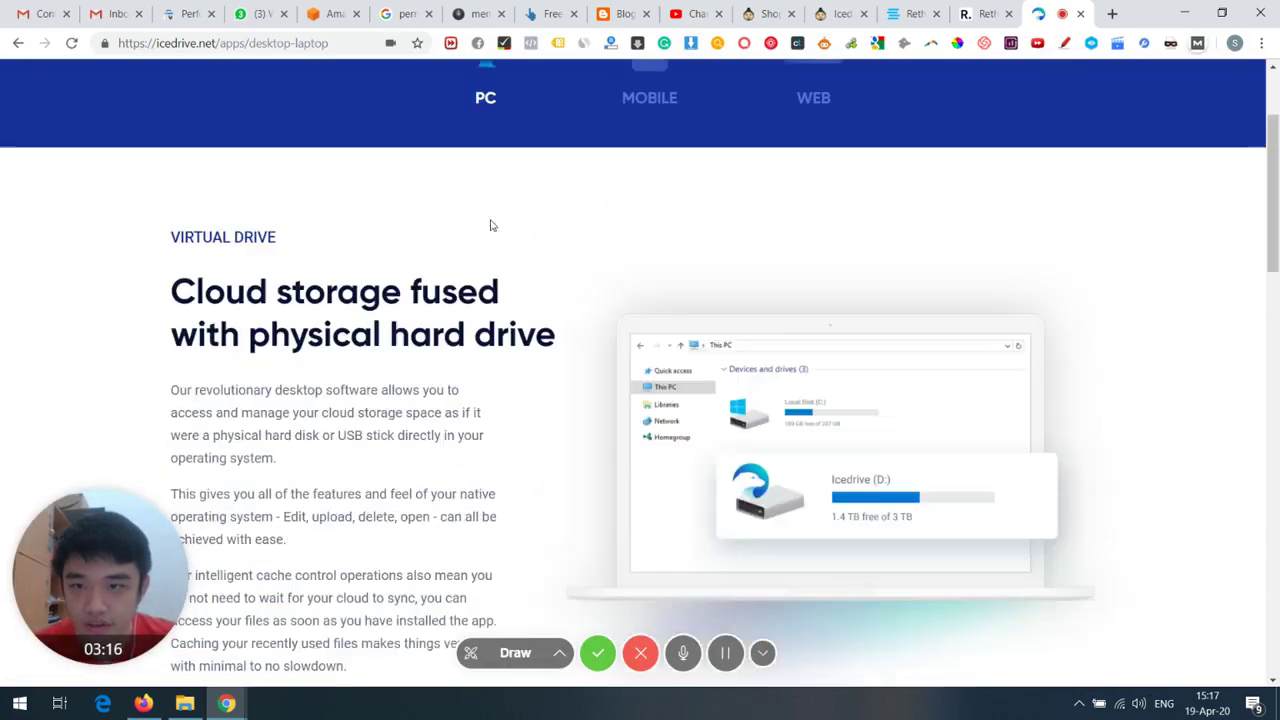
{"action": "scroll", "coordinate": [785, 325], "scroll_direction": "down", "scroll_amount": 10}
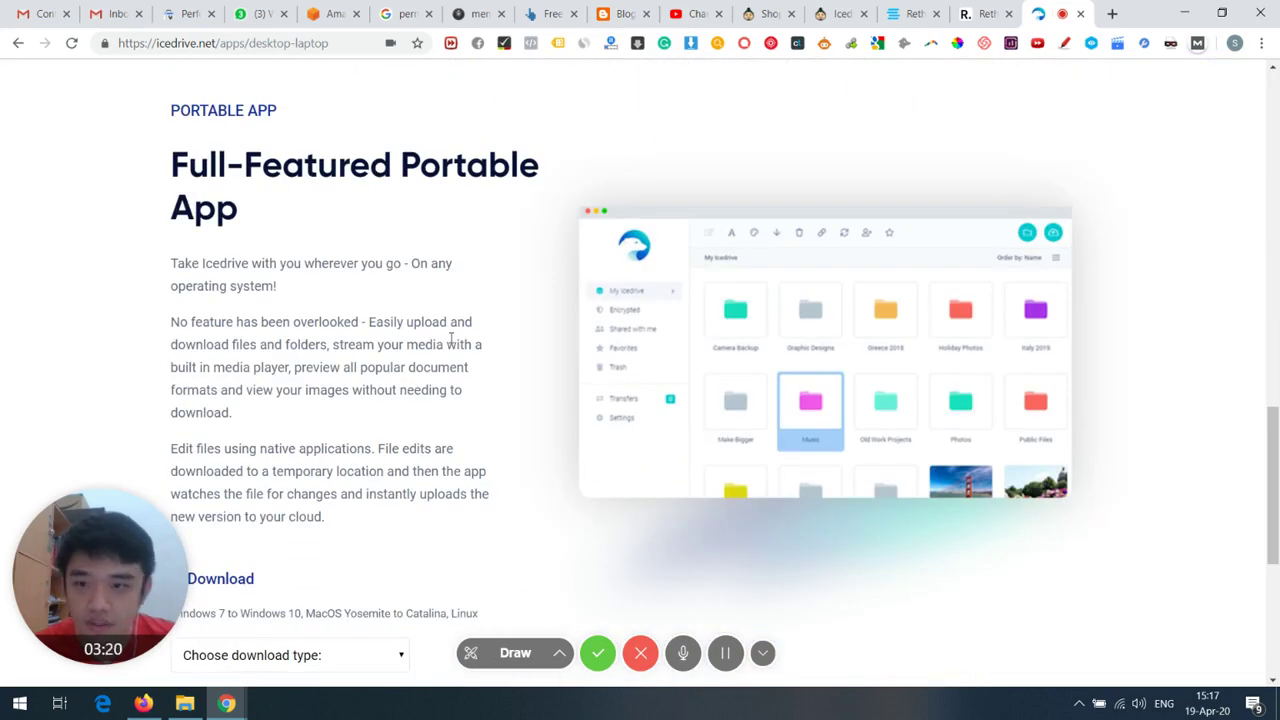
{"action": "scroll", "coordinate": [300, 280], "scroll_direction": "down", "scroll_amount": 4}
{"action": "scroll", "coordinate": [354, 291], "scroll_direction": "up", "scroll_amount": 5}
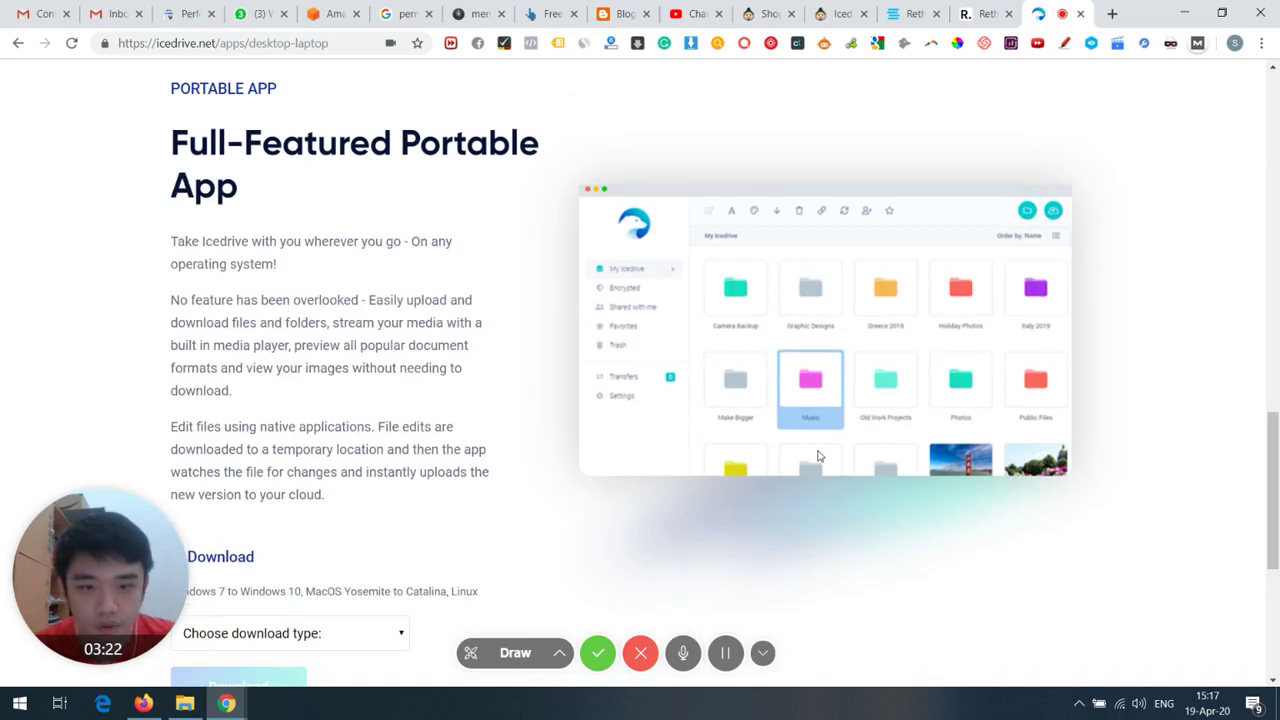
{"action": "scroll", "coordinate": [415, 440], "scroll_direction": "down", "scroll_amount": 1}
{"action": "scroll", "coordinate": [415, 440], "scroll_direction": "down", "scroll_amount": 3}
{"action": "left_click", "coordinate": [343, 294]}
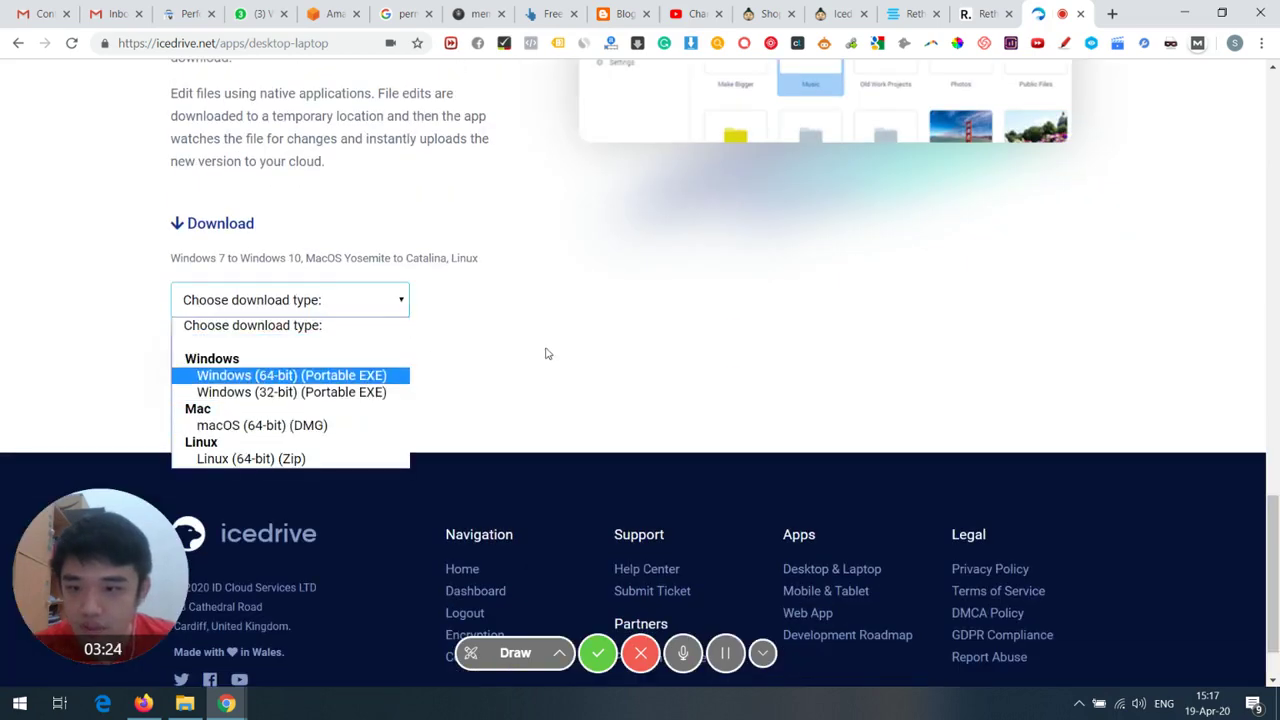
{"action": "left_click", "coordinate": [612, 303]}
{"action": "scroll", "coordinate": [590, 315], "scroll_direction": "up", "scroll_amount": 4}
{"action": "left_click", "coordinate": [17, 43]}
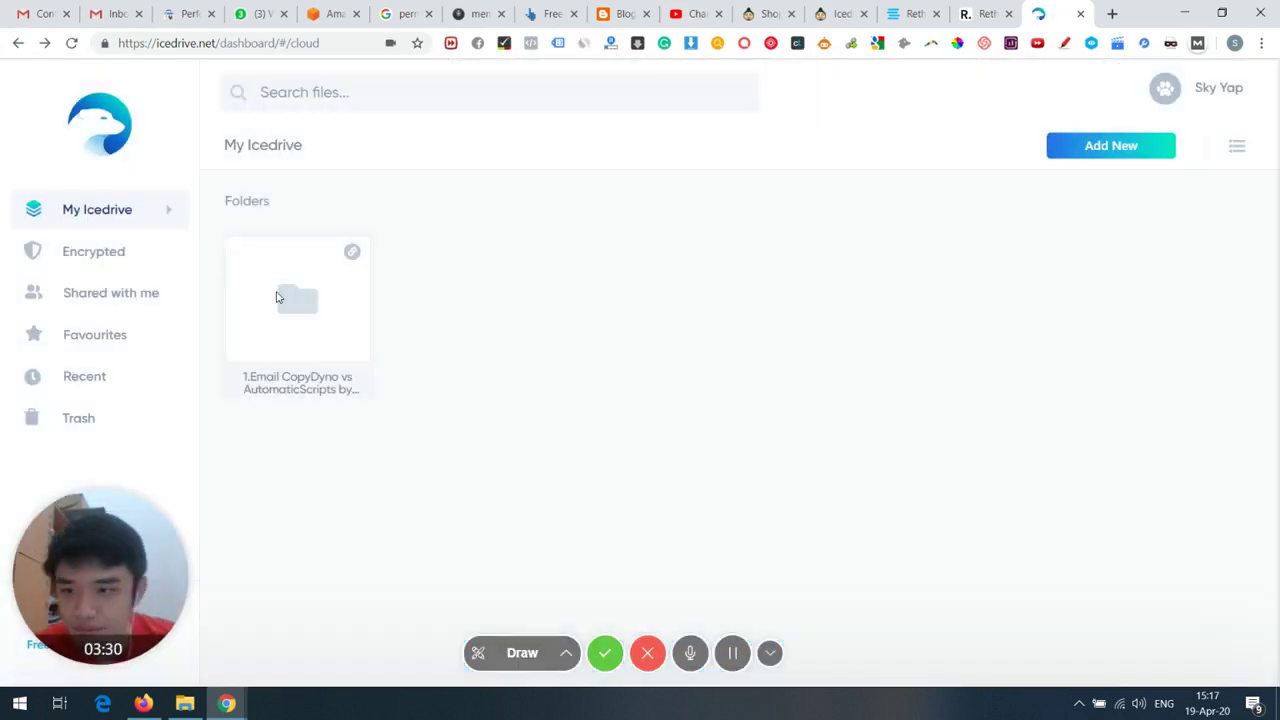
{"action": "left_click", "coordinate": [1237, 146]}
{"action": "left_click", "coordinate": [1237, 146]}
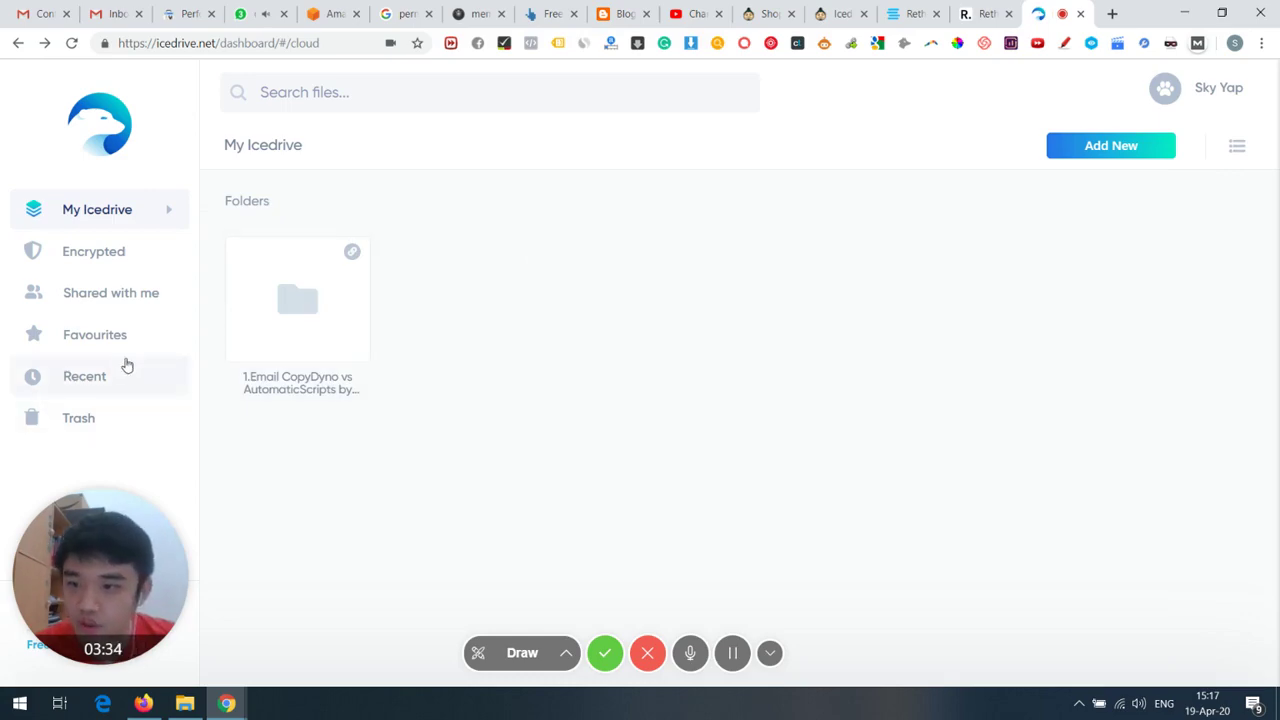
{"action": "left_click", "coordinate": [980, 13]}
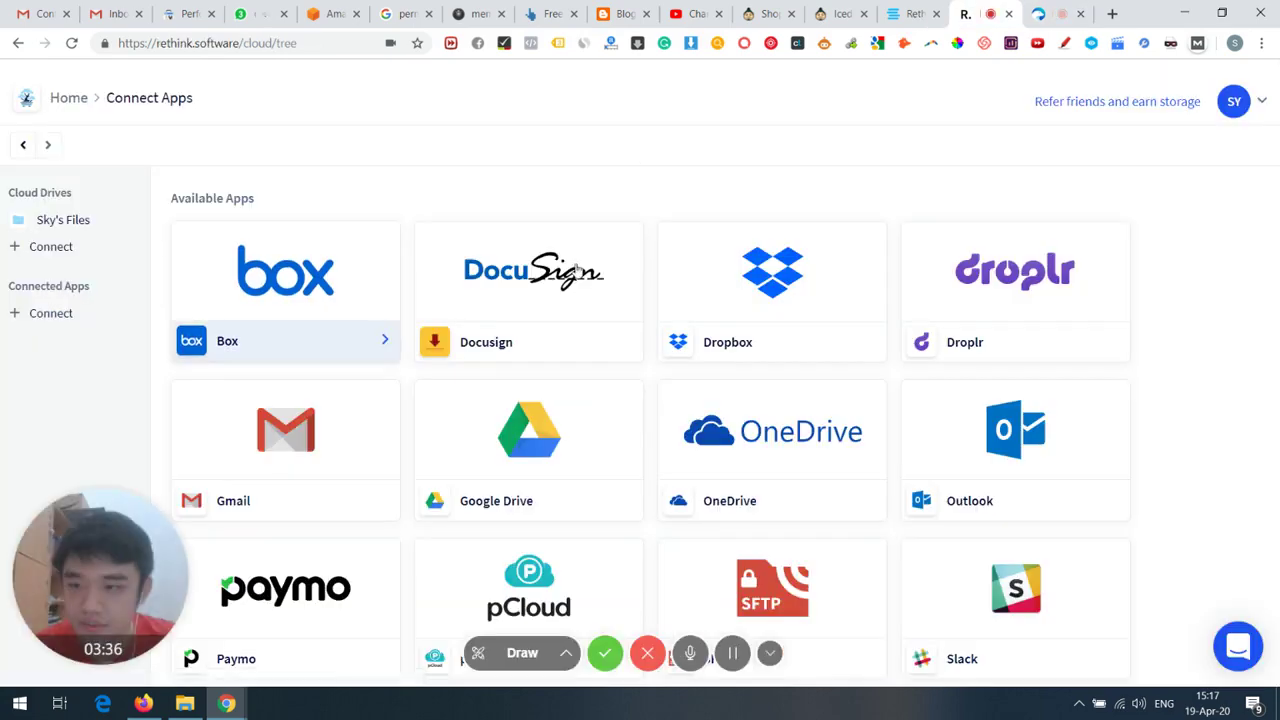
Scroll through the full Rethink Connect Apps integrations list
{"action": "scroll", "coordinate": [888, 323], "scroll_direction": "down", "scroll_amount": 1}
{"action": "scroll", "coordinate": [888, 323], "scroll_direction": "down", "scroll_amount": 5}
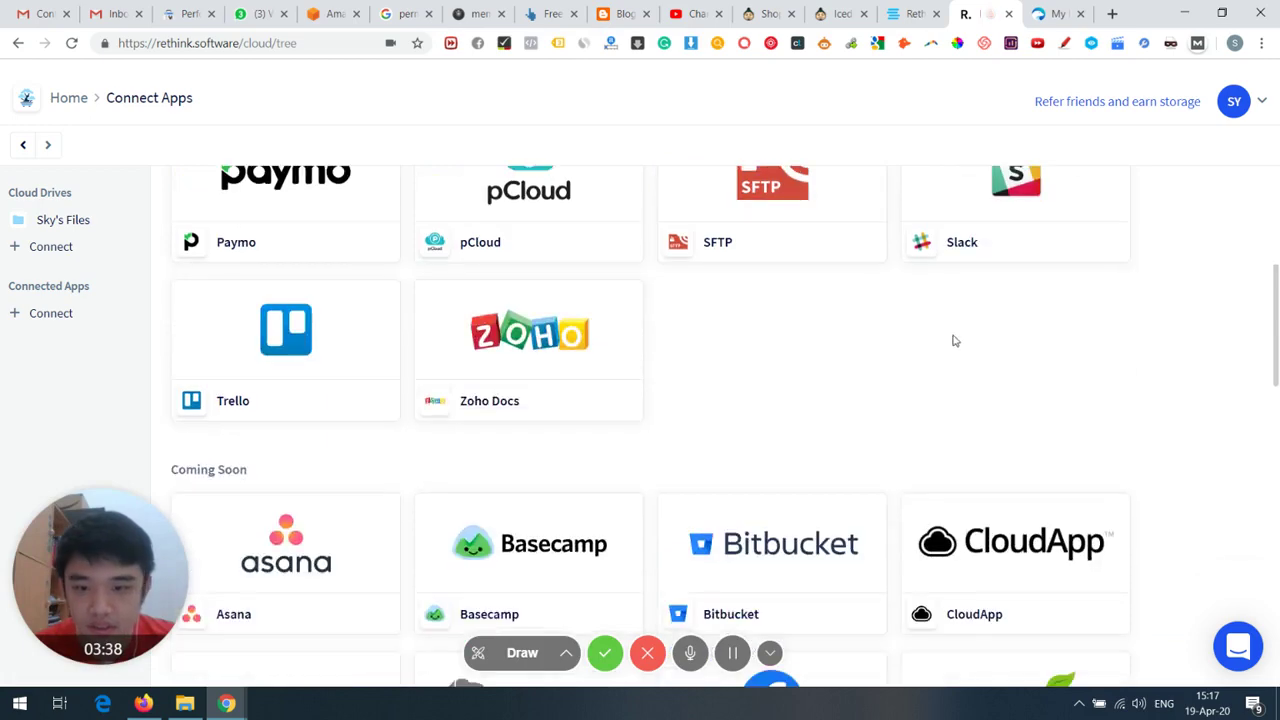
{"action": "scroll", "coordinate": [946, 341], "scroll_direction": "down", "scroll_amount": 2}
{"action": "scroll", "coordinate": [940, 340], "scroll_direction": "up", "scroll_amount": 6}
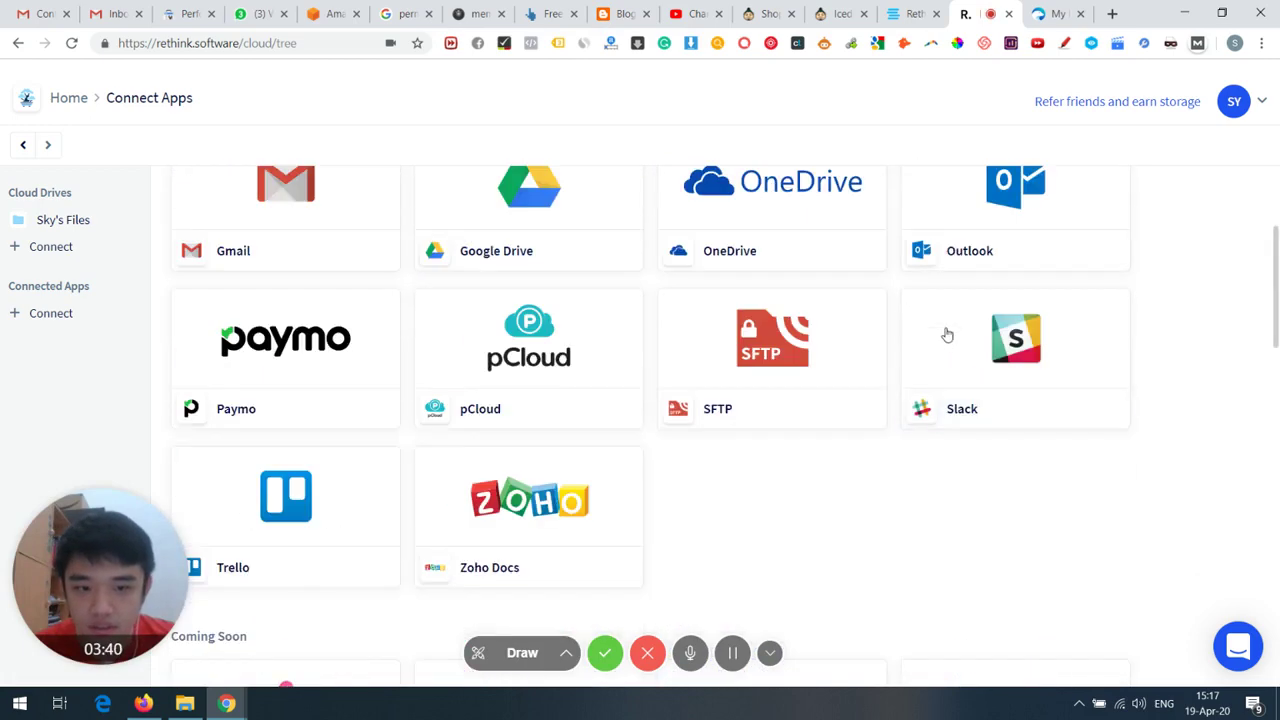
{"action": "scroll", "coordinate": [938, 339], "scroll_direction": "up", "scroll_amount": 1}
{"action": "scroll", "coordinate": [929, 337], "scroll_direction": "down", "scroll_amount": 4}
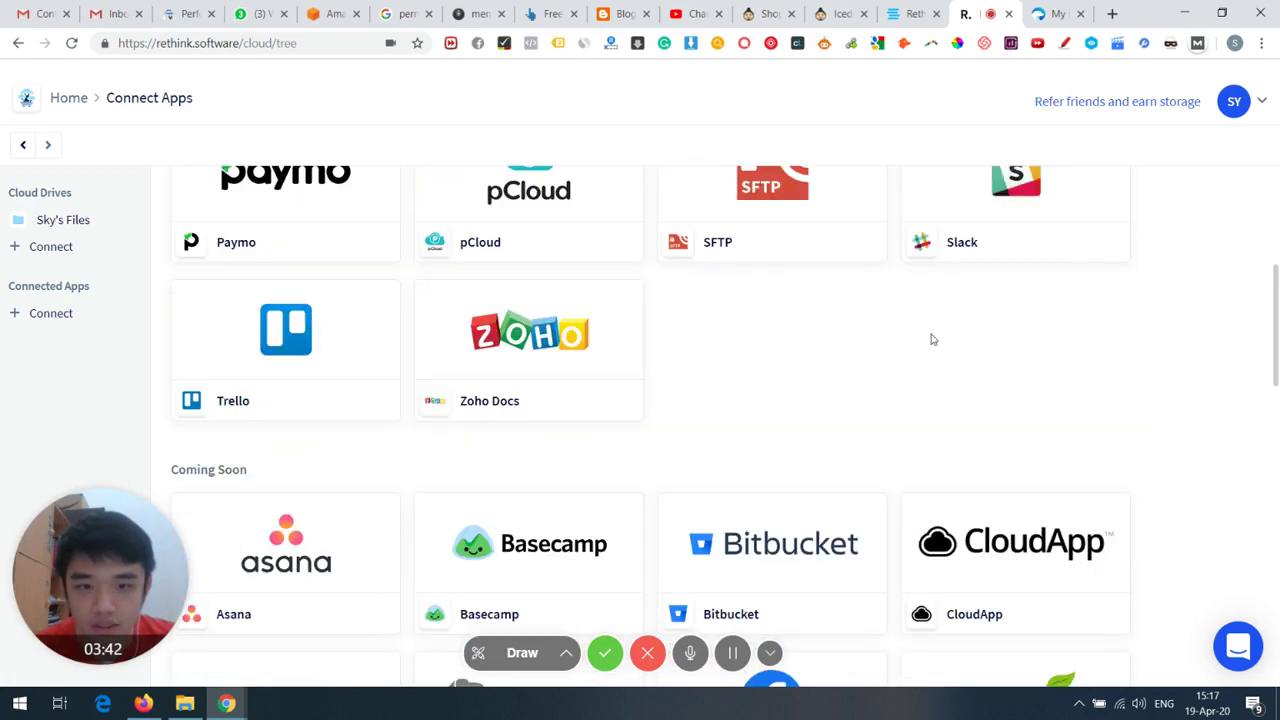
{"action": "scroll", "coordinate": [666, 343], "scroll_direction": "down", "scroll_amount": 5}
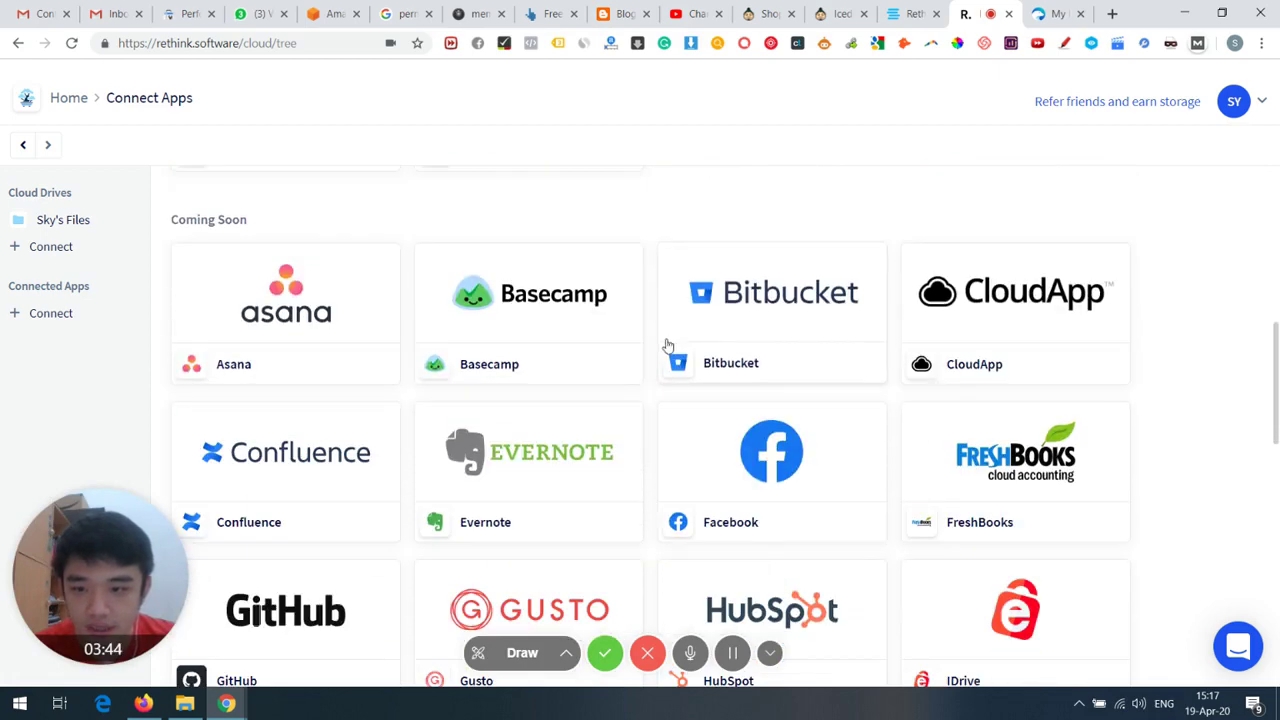
{"action": "scroll", "coordinate": [851, 334], "scroll_direction": "down", "scroll_amount": 5}
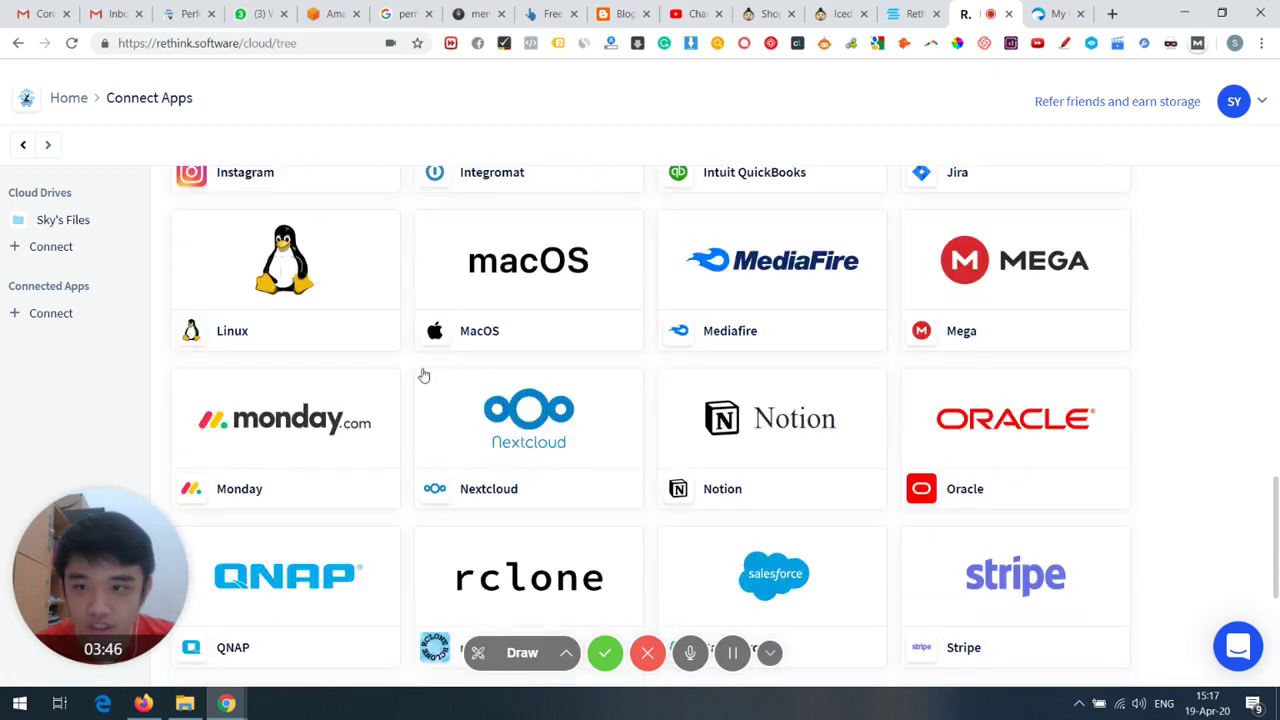
{"action": "scroll", "coordinate": [677, 343], "scroll_direction": "down", "scroll_amount": 3}
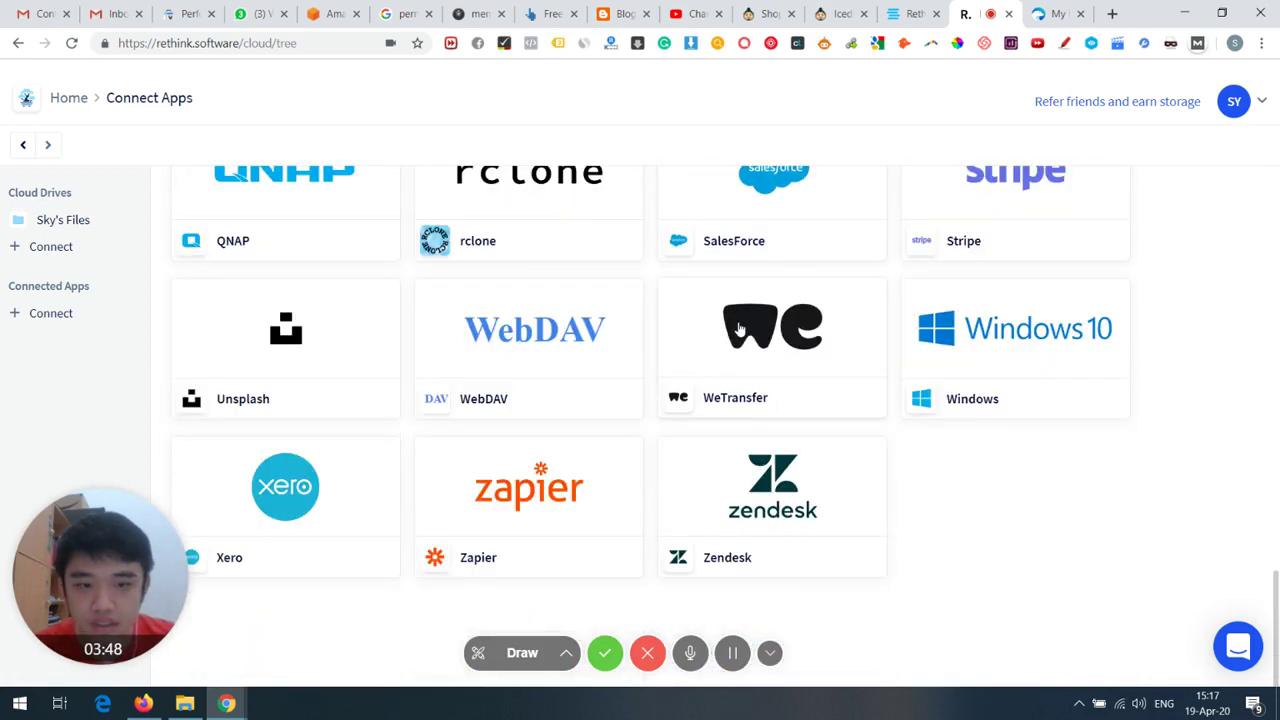
{"action": "scroll", "coordinate": [780, 320], "scroll_direction": "up", "scroll_amount": 15}
Step back through earlier pages to the Rethink Files home page
{"action": "left_click", "coordinate": [24, 148]}
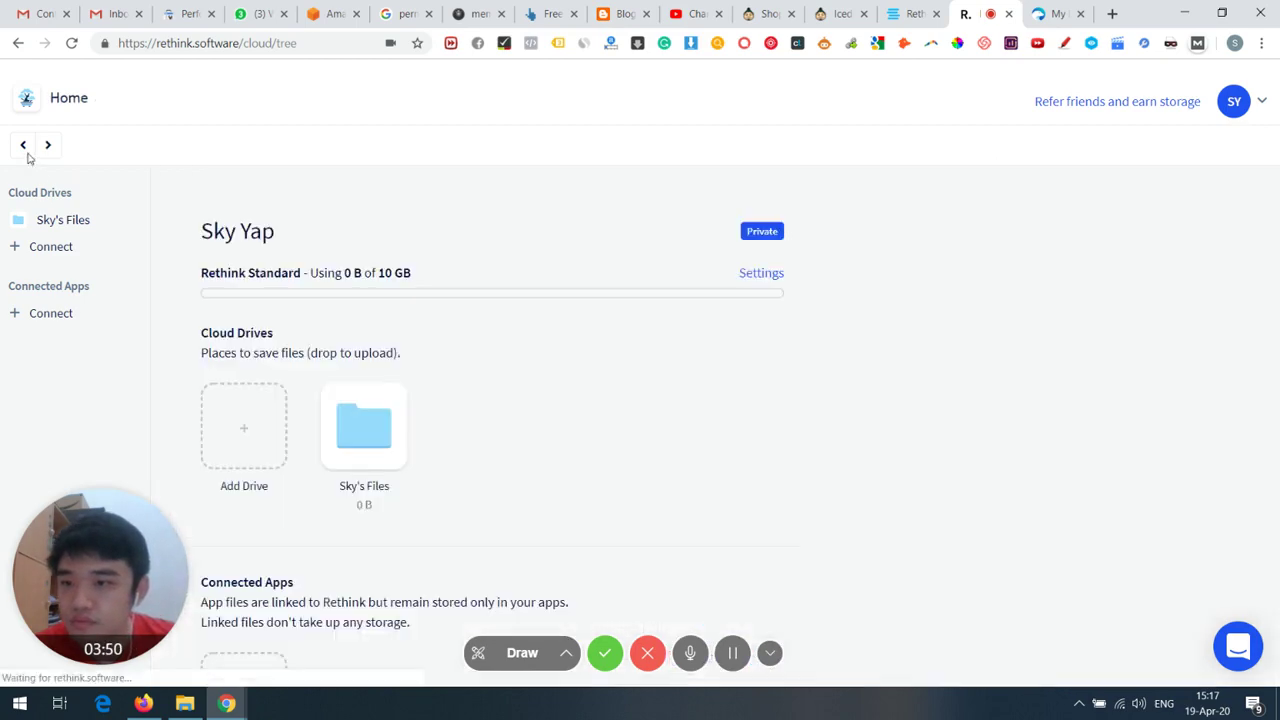
{"action": "left_click", "coordinate": [24, 147]}
{"action": "left_click", "coordinate": [24, 147]}
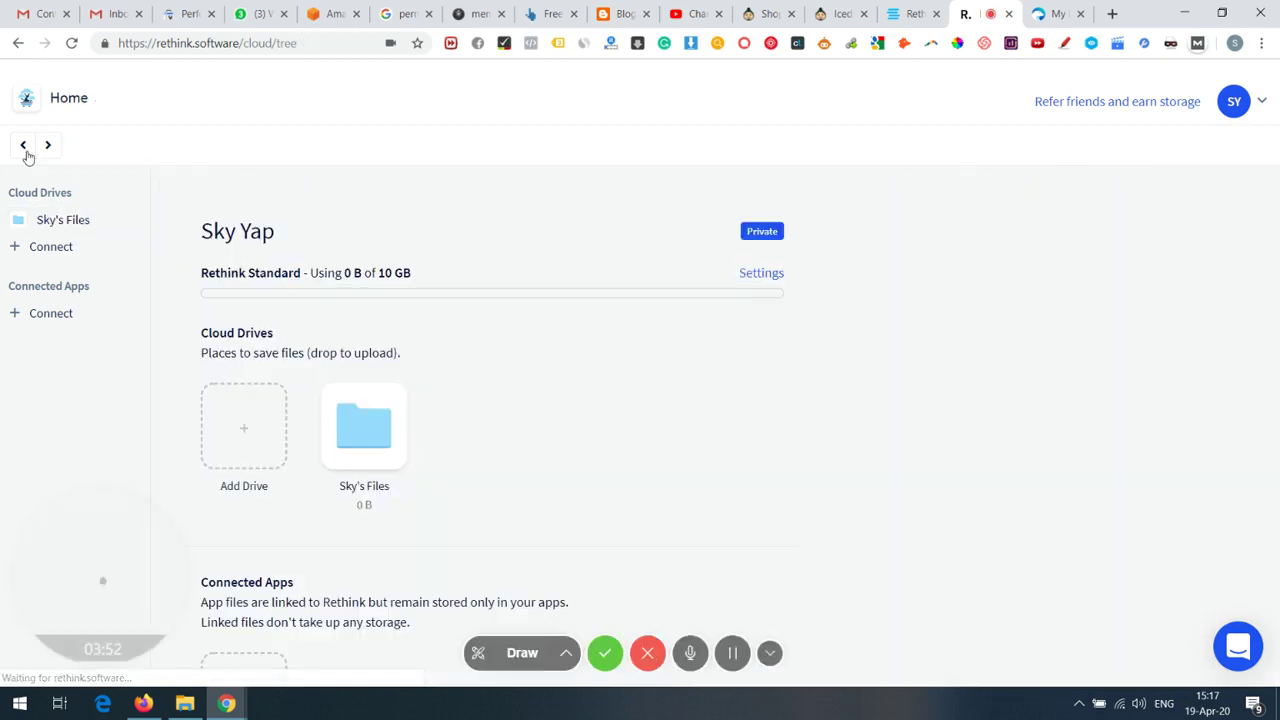
{"action": "left_click", "coordinate": [24, 147]}
{"action": "left_click", "coordinate": [24, 147]}
{"action": "left_click", "coordinate": [24, 147]}
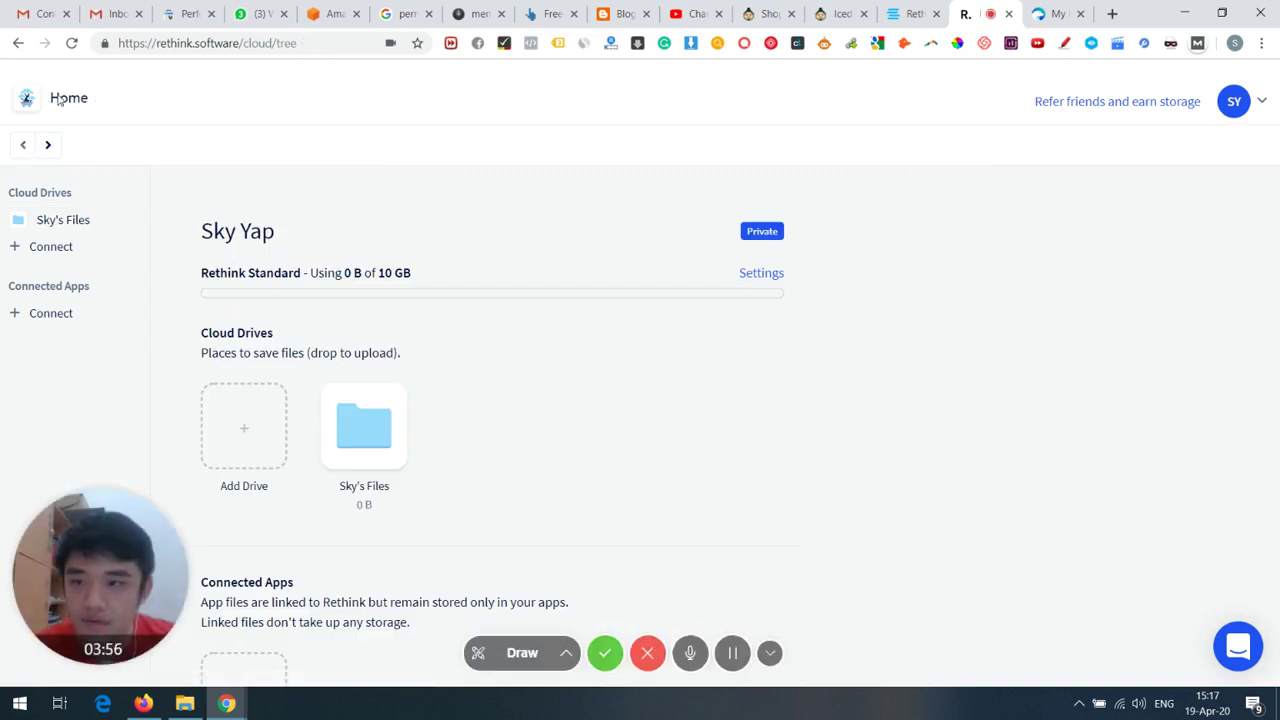
Under Cloud Drives, open Sky's Files and its 1.Email folder of three images and a PSD
{"action": "left_click", "coordinate": [62, 248]}
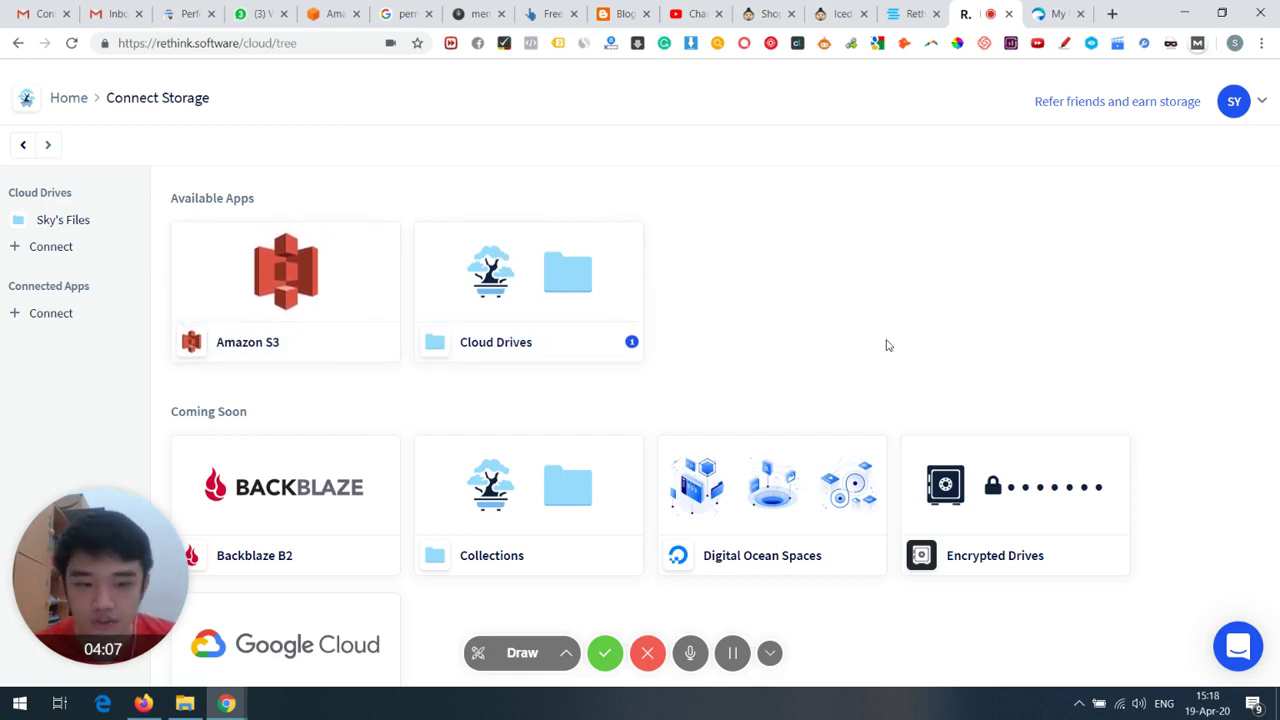
{"action": "scroll", "coordinate": [885, 345], "scroll_direction": "down", "scroll_amount": 2}
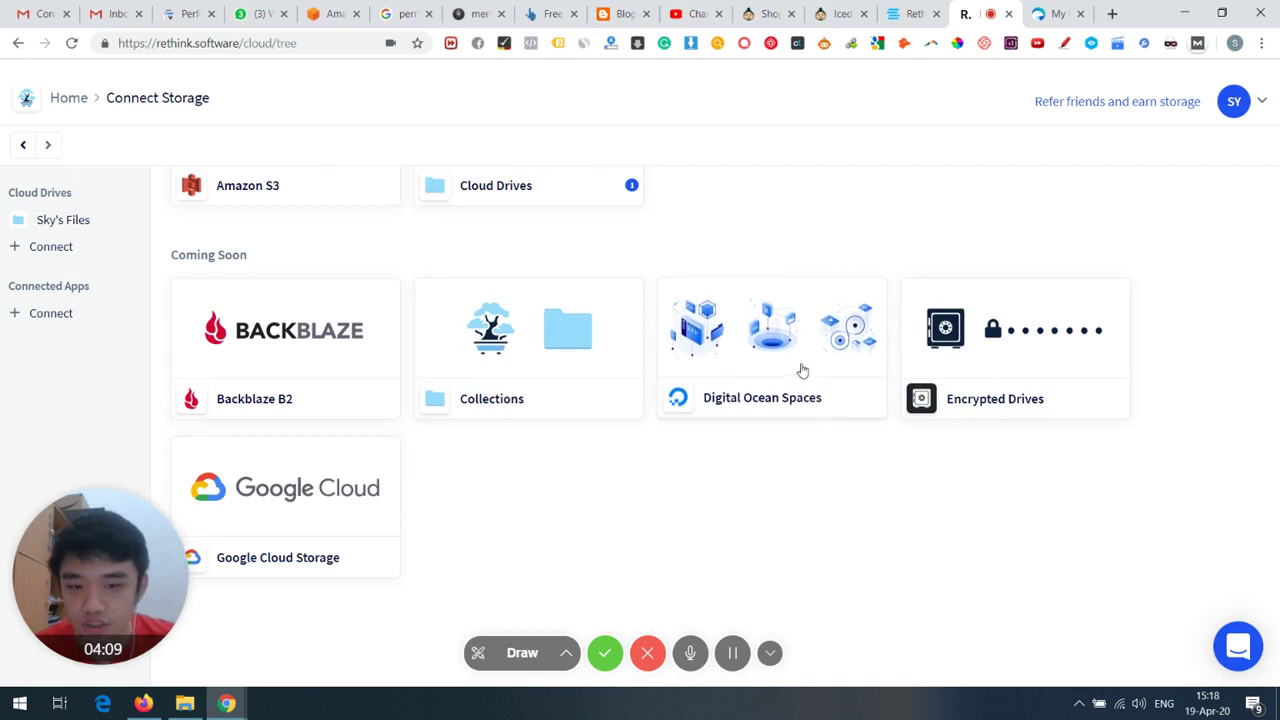
{"action": "scroll", "coordinate": [835, 384], "scroll_direction": "up", "scroll_amount": 2}
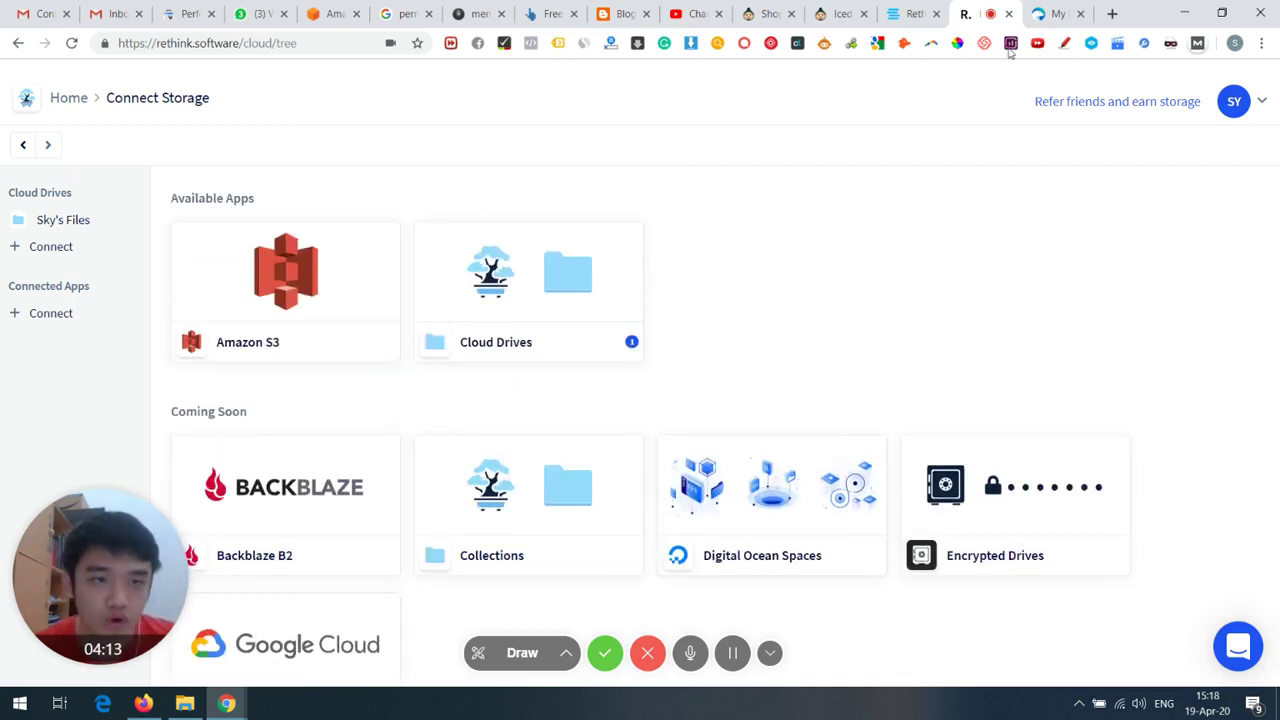
{"action": "left_click", "coordinate": [1056, 14]}
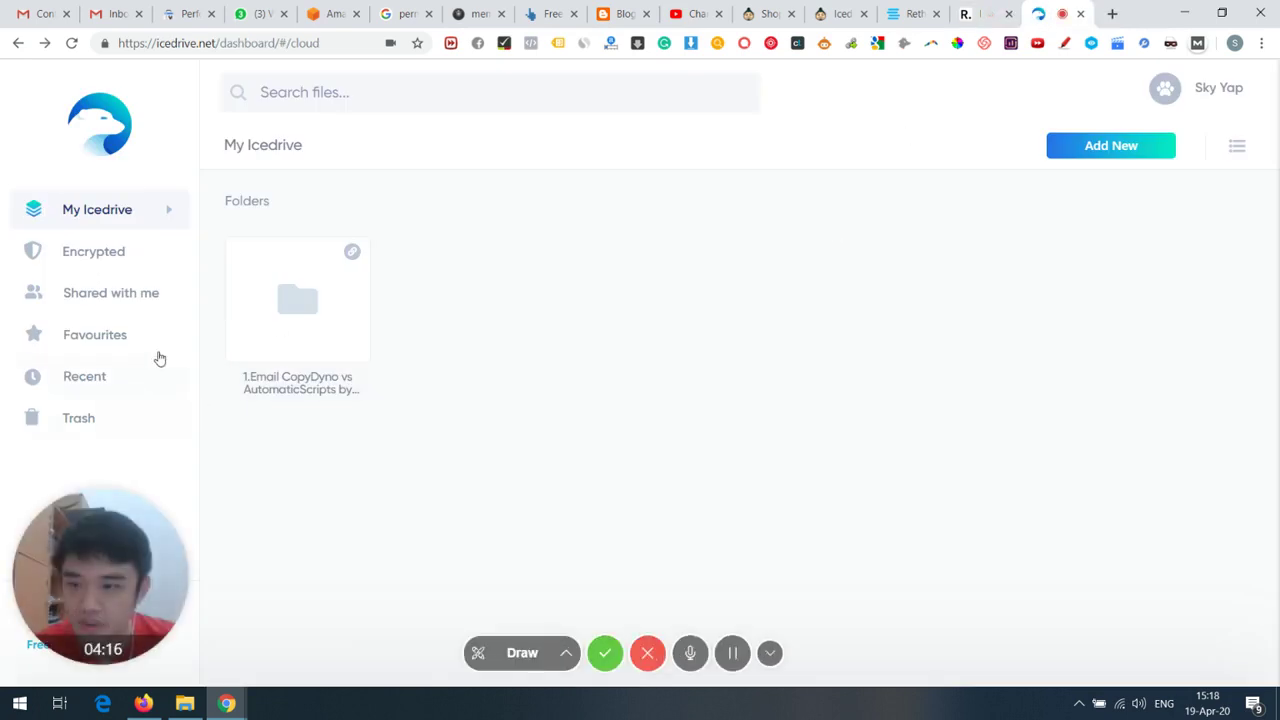
{"action": "left_click", "coordinate": [980, 13]}
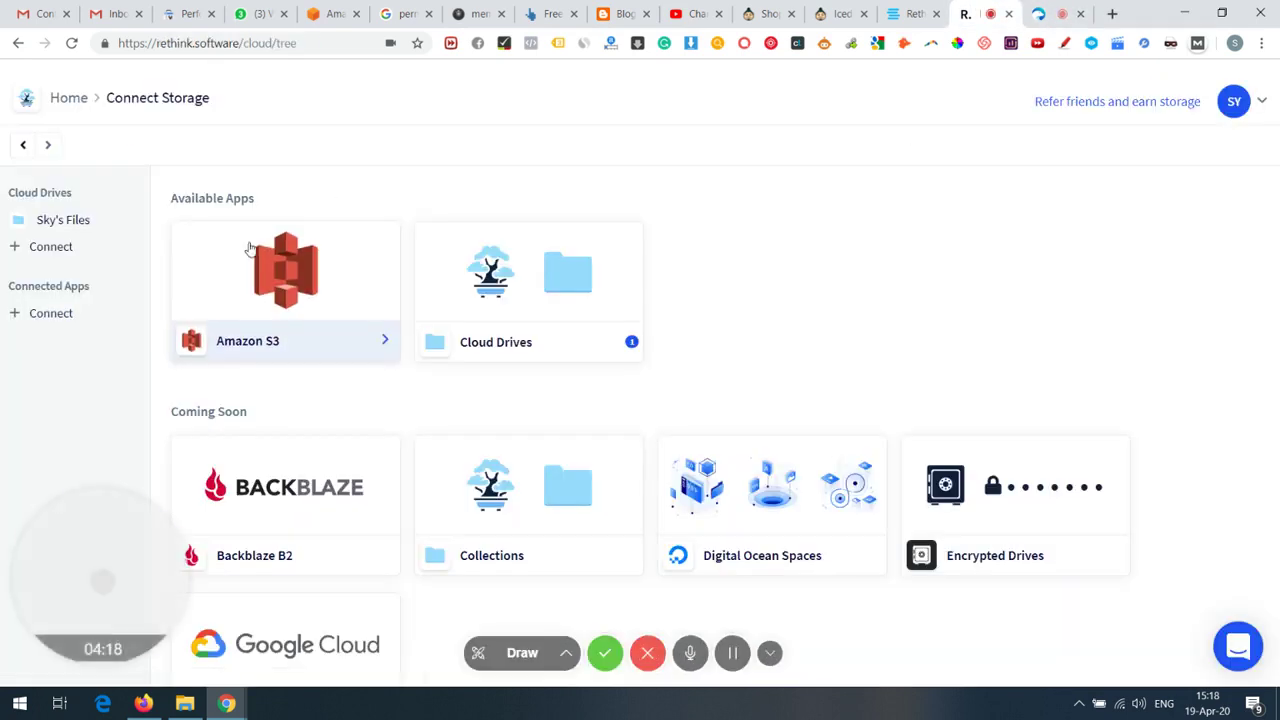
{"action": "left_click", "coordinate": [87, 229]}
{"action": "double_click", "coordinate": [505, 270]}
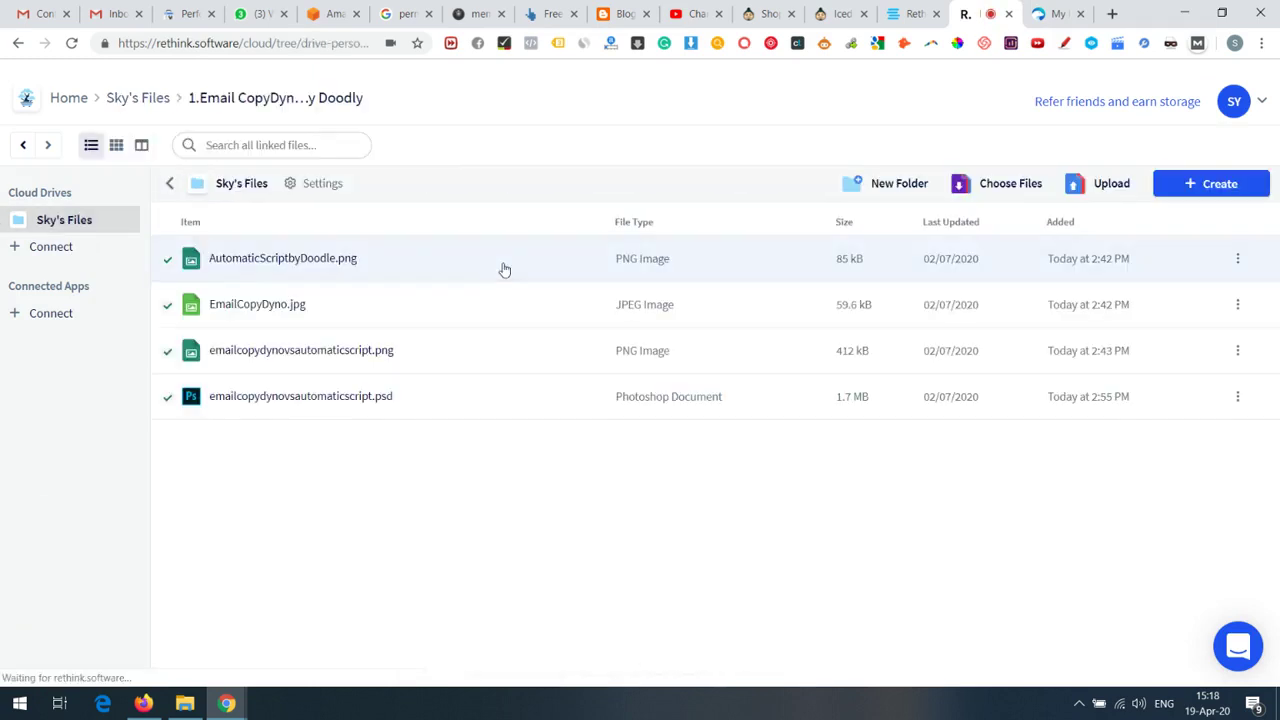
View AutomaticScriptbyDoodle.png's embed iframe code in Rethink Files, then go back to the Icedrive dashboard
{"action": "left_click", "coordinate": [440, 265]}
{"action": "left_click", "coordinate": [632, 185]}
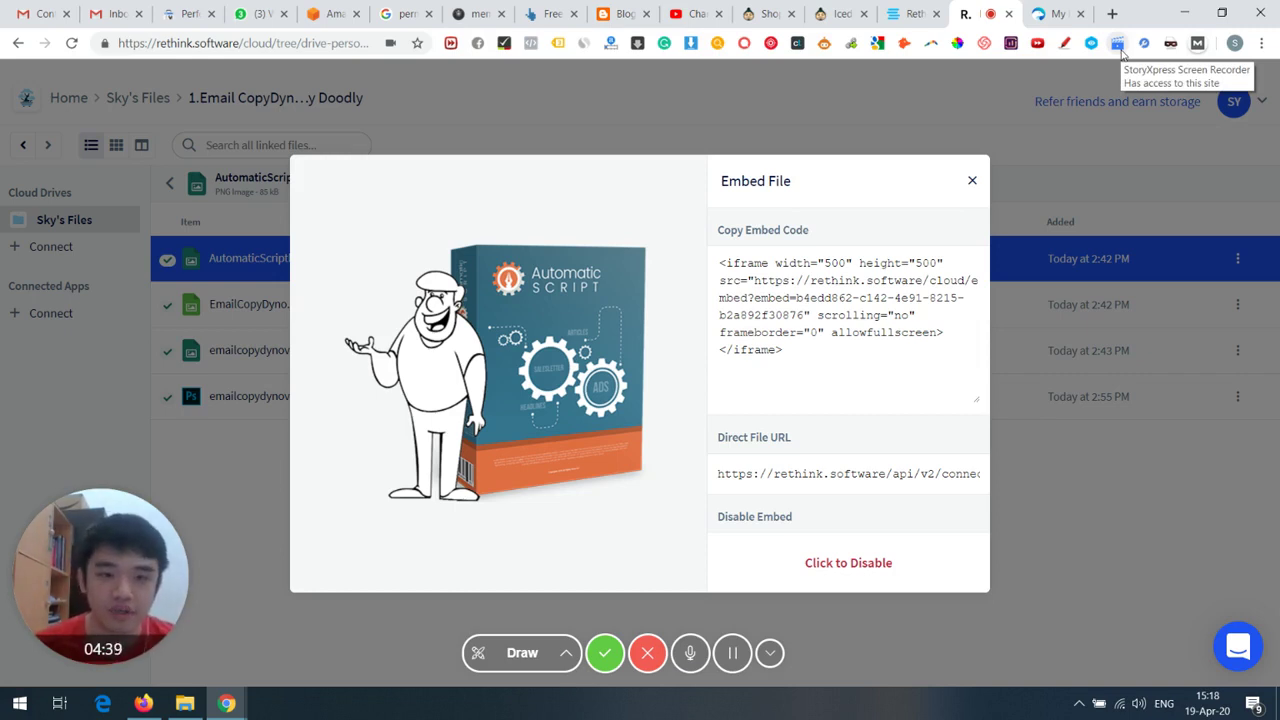
{"action": "left_click", "coordinate": [972, 181]}
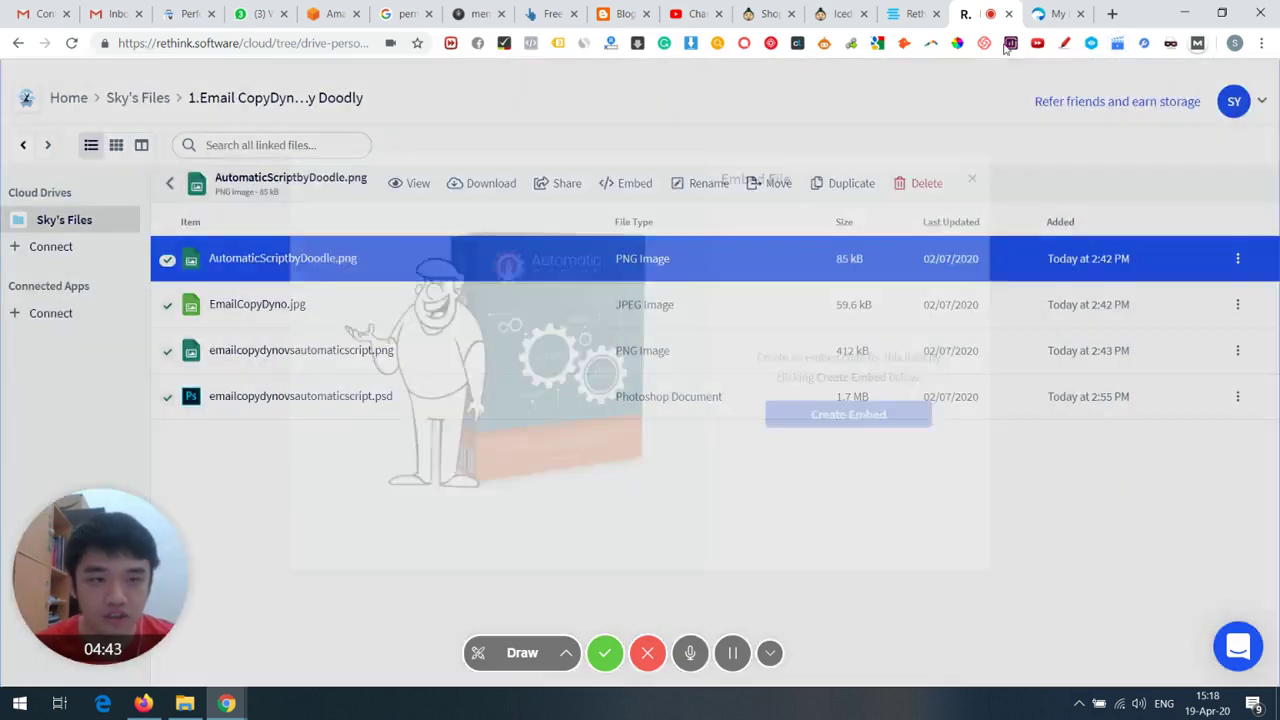
{"action": "left_click", "coordinate": [1052, 13]}
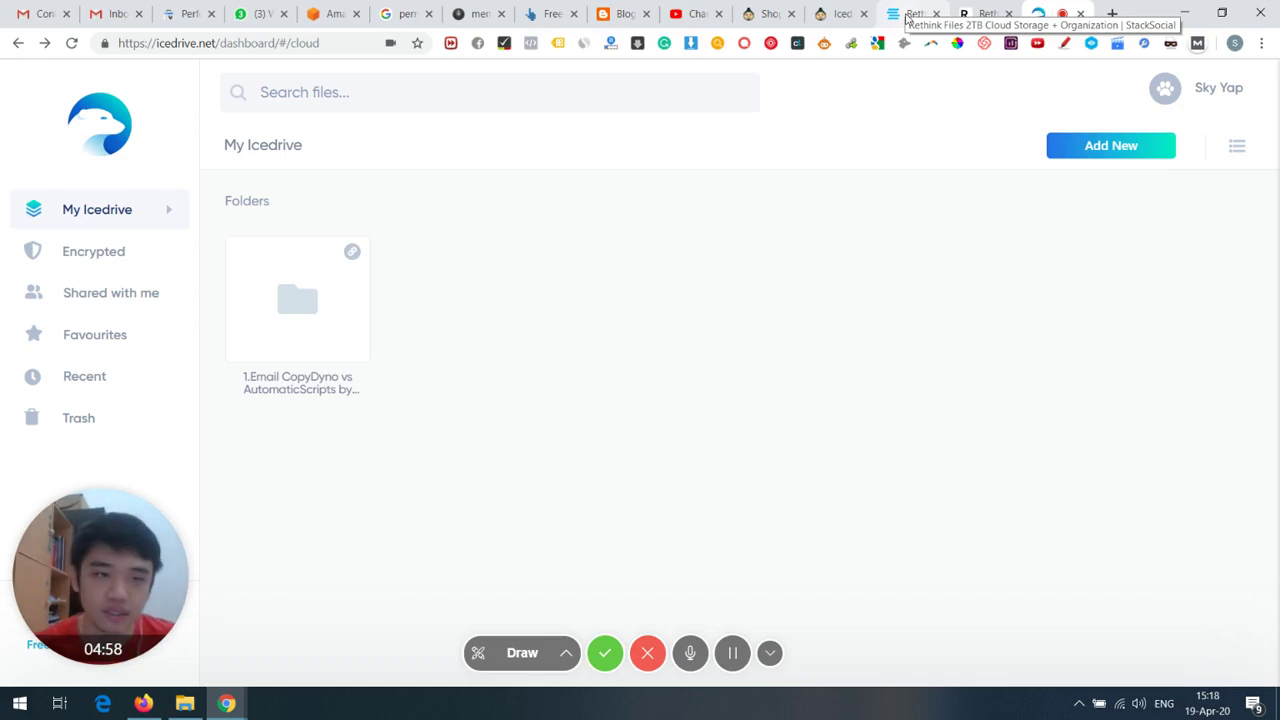
Search Google for 'pitchground publist', then 'pitchground rethink', and open PitchGround's Rethink App deal
{"action": "left_click", "coordinate": [1112, 14]}
{"action": "type", "text": "pi"}
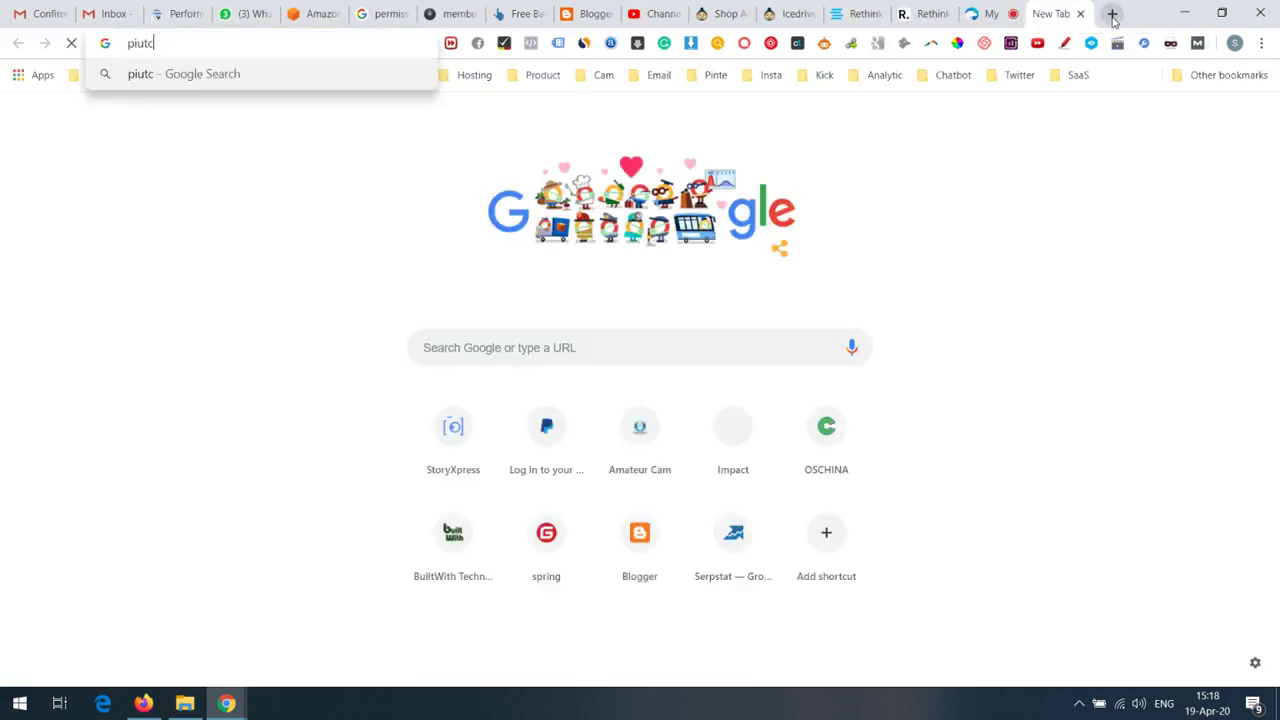
{"action": "type", "text": "tchg"}
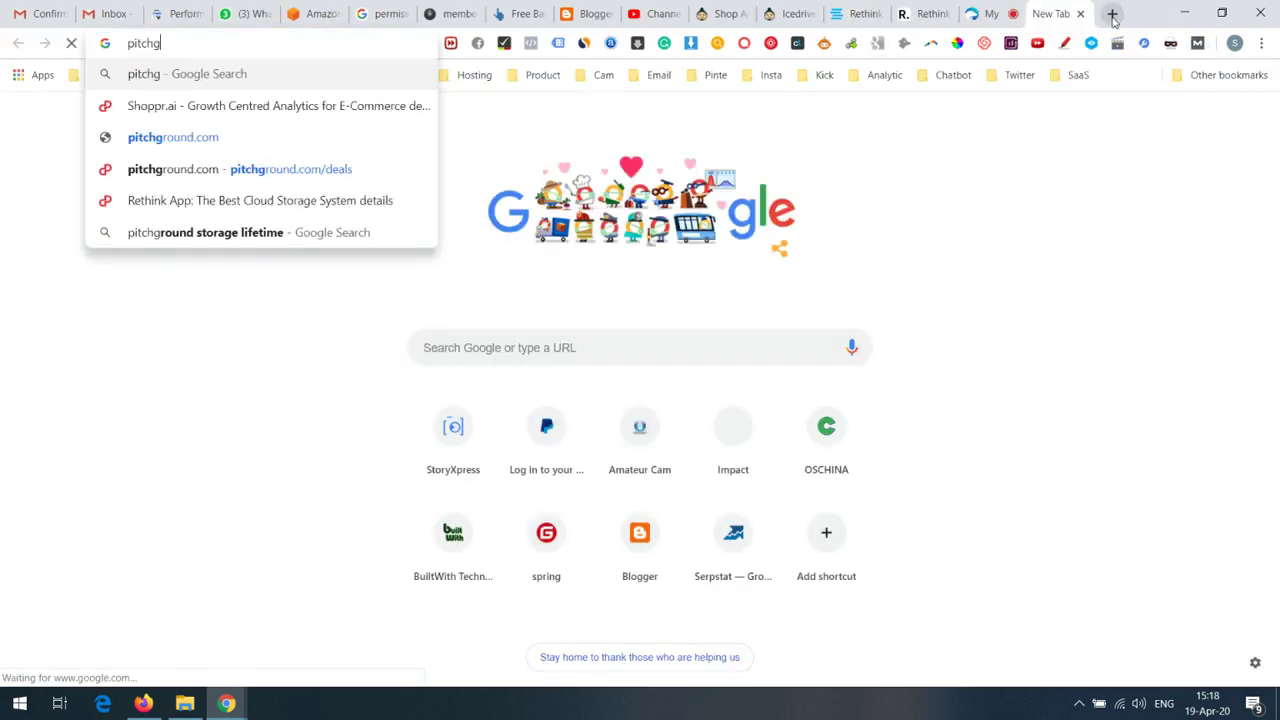
{"action": "type", "text": "round publist"}
{"action": "key", "text": "Return"}
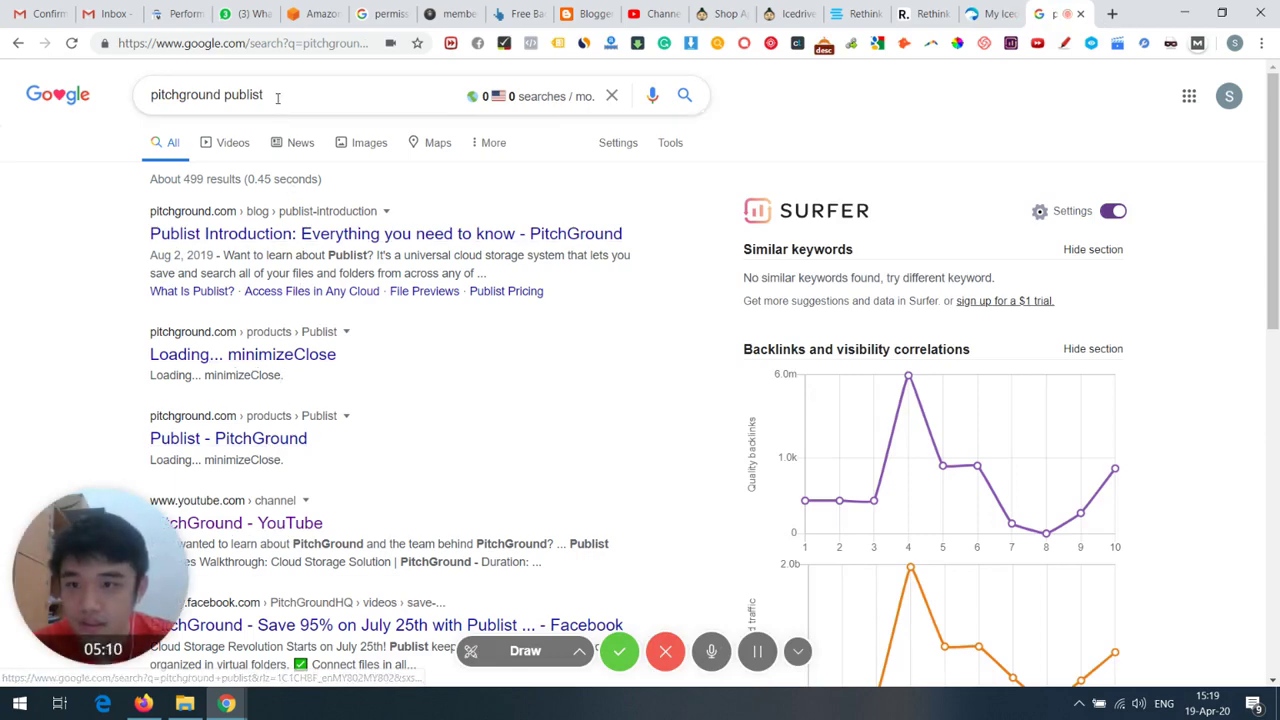
{"action": "double_click", "coordinate": [240, 94]}
{"action": "type", "text": "rethink"}
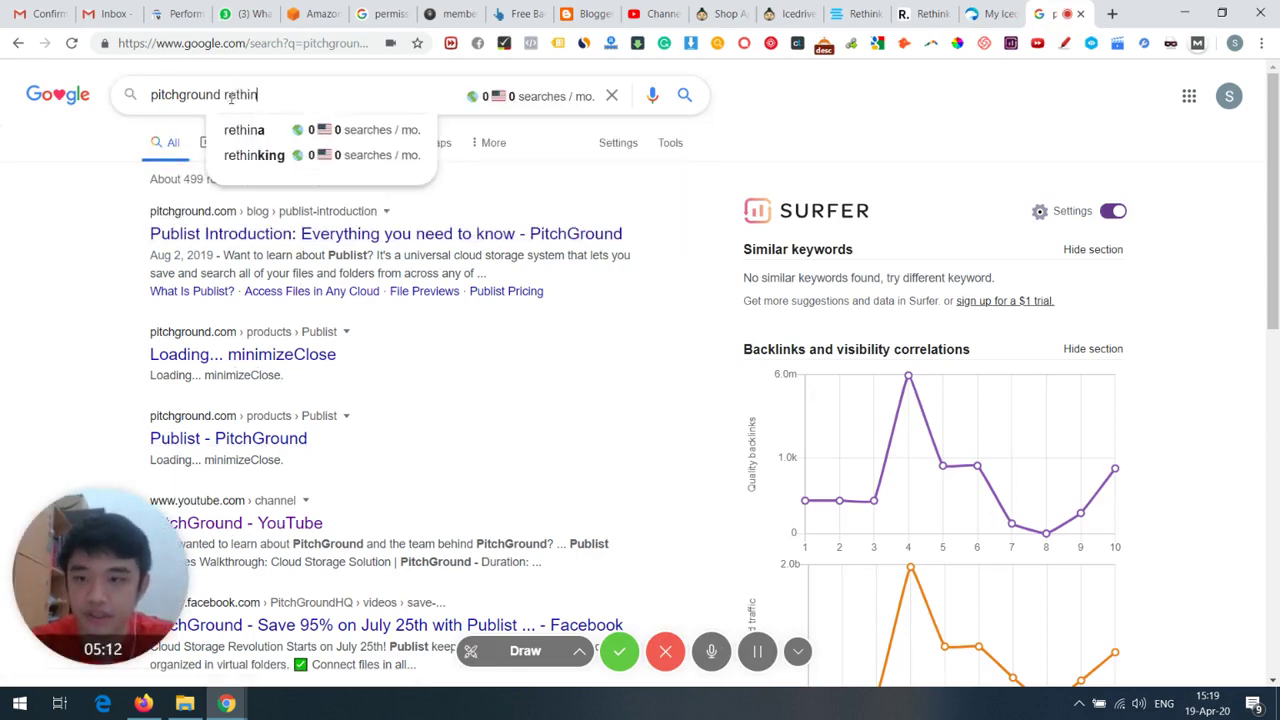
{"action": "key", "text": "Return"}
{"action": "left_click", "coordinate": [365, 352]}
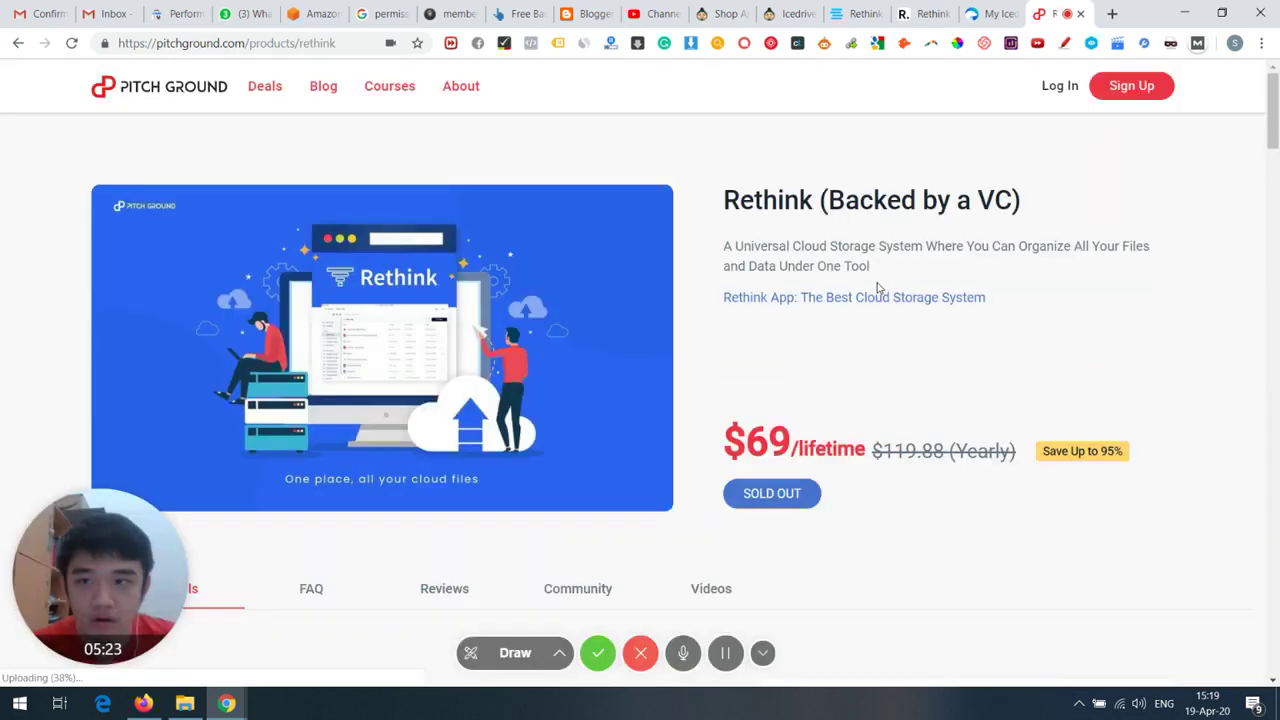
Highlight the price and 500GB storage of PitchGround's base Rethink lifetime plan
{"action": "scroll", "coordinate": [875, 280], "scroll_direction": "down", "scroll_amount": 7}
{"action": "scroll", "coordinate": [871, 263], "scroll_direction": "up", "scroll_amount": 3}
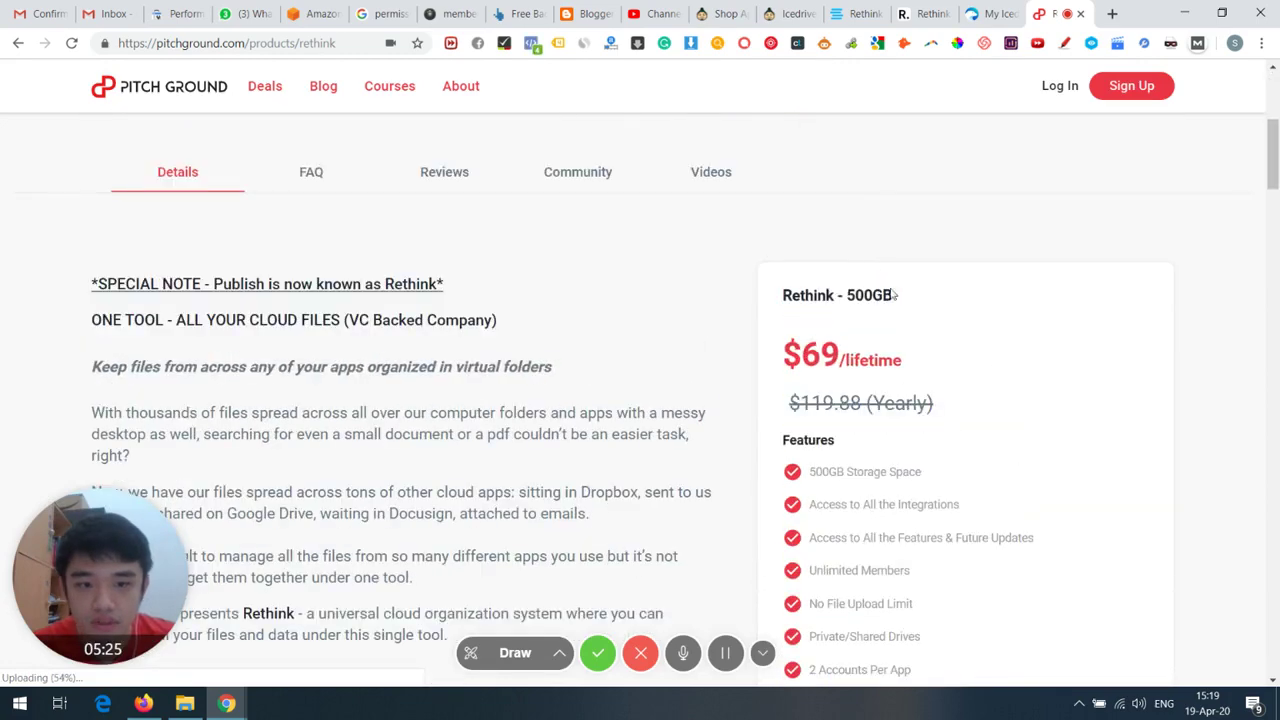
{"action": "scroll", "coordinate": [860, 260], "scroll_direction": "down", "scroll_amount": 3}
{"action": "scroll", "coordinate": [857, 257], "scroll_direction": "up", "scroll_amount": 2}
{"action": "left_click_drag", "start_coordinate": [785, 262], "coordinate": [1000, 300]}
{"action": "left_click", "coordinate": [927, 360]}
{"action": "left_click_drag", "start_coordinate": [811, 388], "coordinate": [905, 387]}
{"action": "left_click", "coordinate": [997, 381]}
Highlight the feature lines of the Rethink add-on pack
{"action": "scroll", "coordinate": [954, 371], "scroll_direction": "down", "scroll_amount": 10}
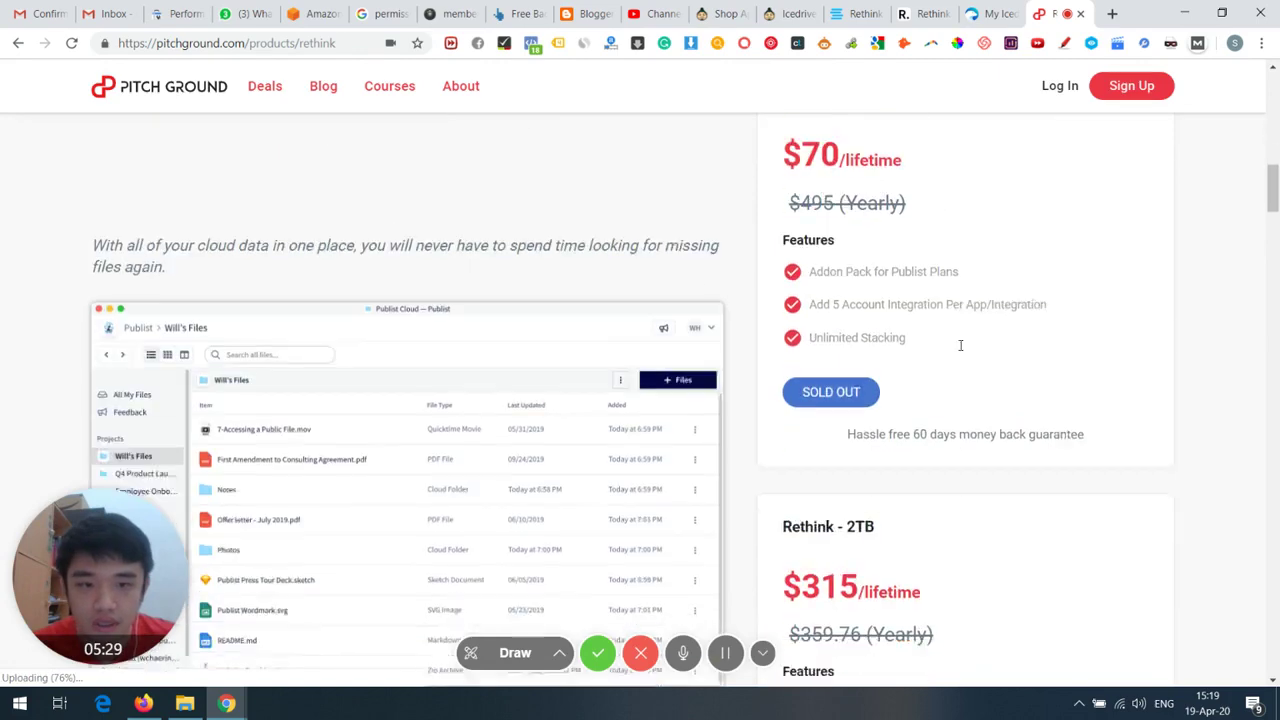
{"action": "scroll", "coordinate": [955, 347], "scroll_direction": "up", "scroll_amount": 5}
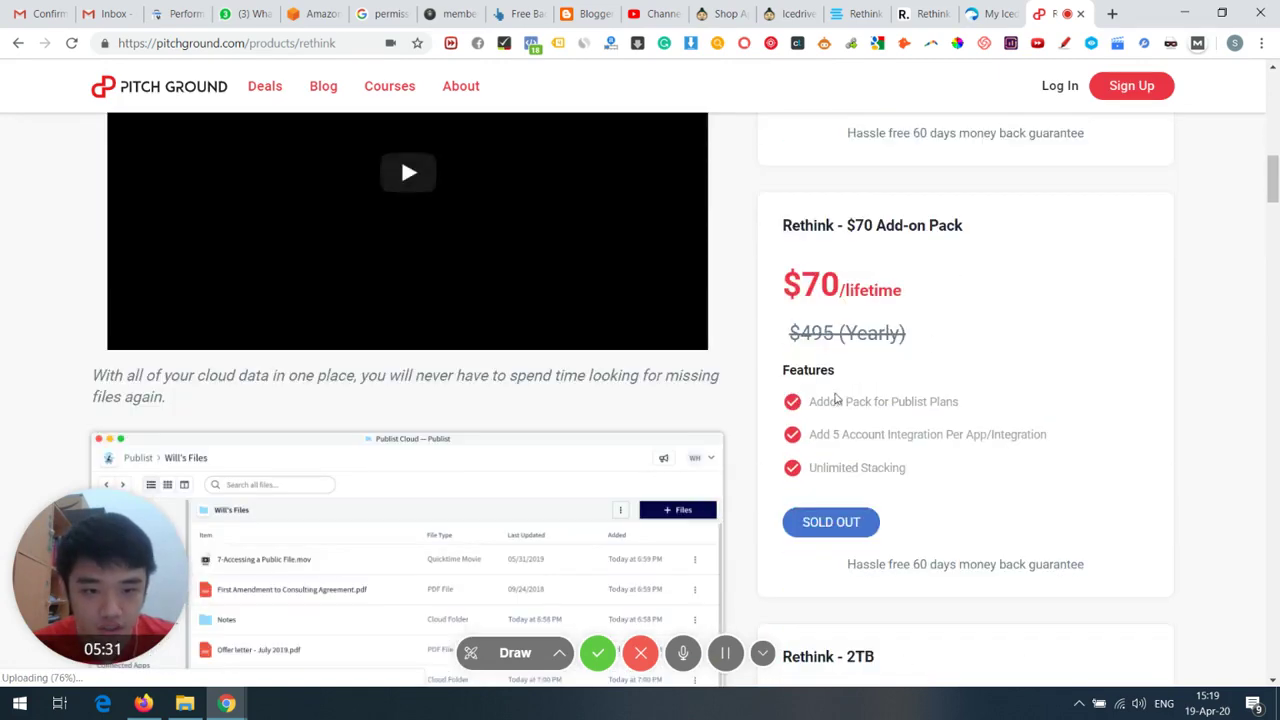
{"action": "left_click_drag", "start_coordinate": [837, 401], "coordinate": [961, 402]}
{"action": "left_click_drag", "start_coordinate": [875, 435], "coordinate": [953, 468]}
{"action": "left_click", "coordinate": [991, 451]}
{"action": "scroll", "coordinate": [990, 453], "scroll_direction": "down", "scroll_amount": 3}
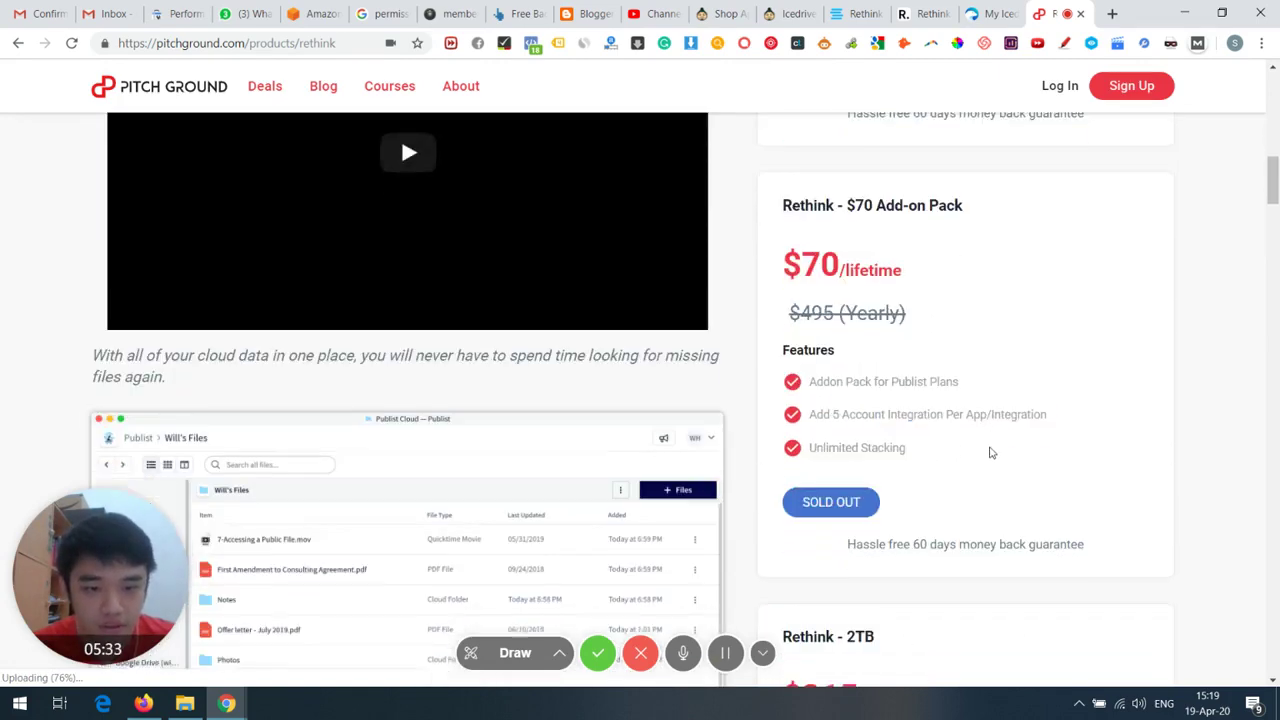
{"action": "scroll", "coordinate": [990, 452], "scroll_direction": "down", "scroll_amount": 5}
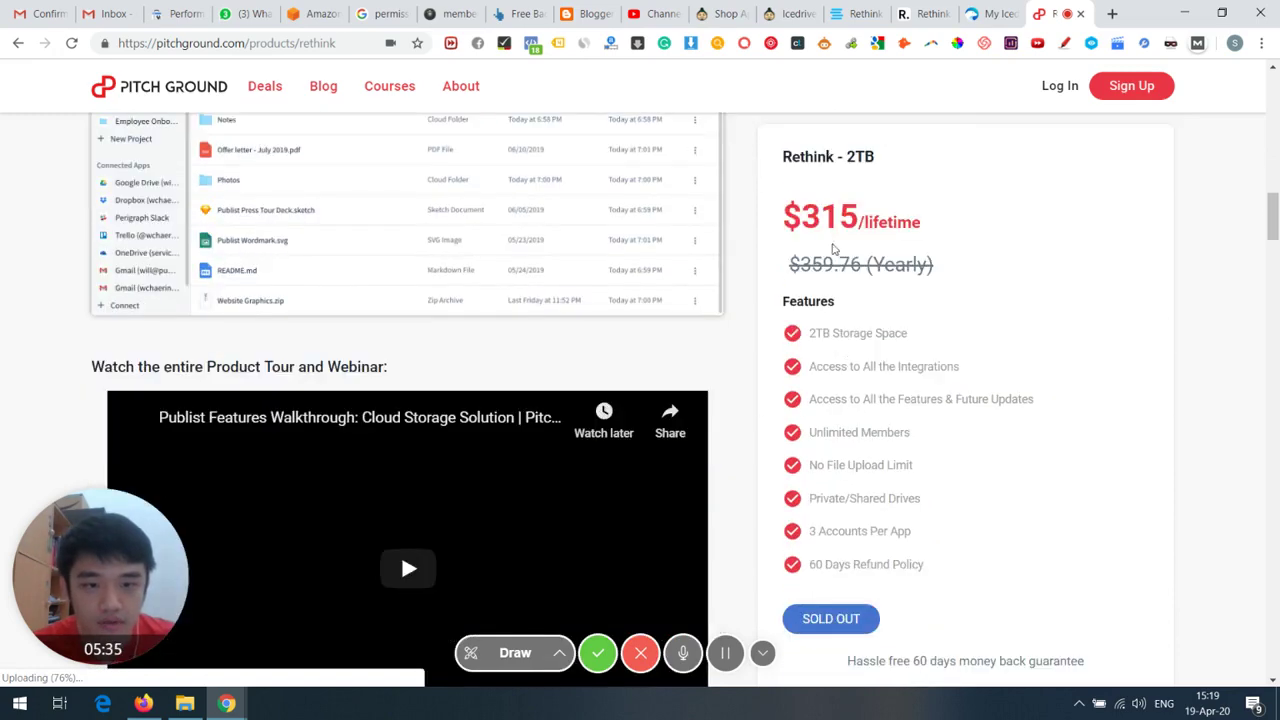
Highlight the 2TB storage and $315/lifetime price, then return to StackSocial's Rethink Files deal
{"action": "left_click_drag", "start_coordinate": [893, 335], "coordinate": [907, 335]}
{"action": "left_click_drag", "start_coordinate": [802, 218], "coordinate": [916, 230]}
{"action": "left_click", "coordinate": [976, 304]}
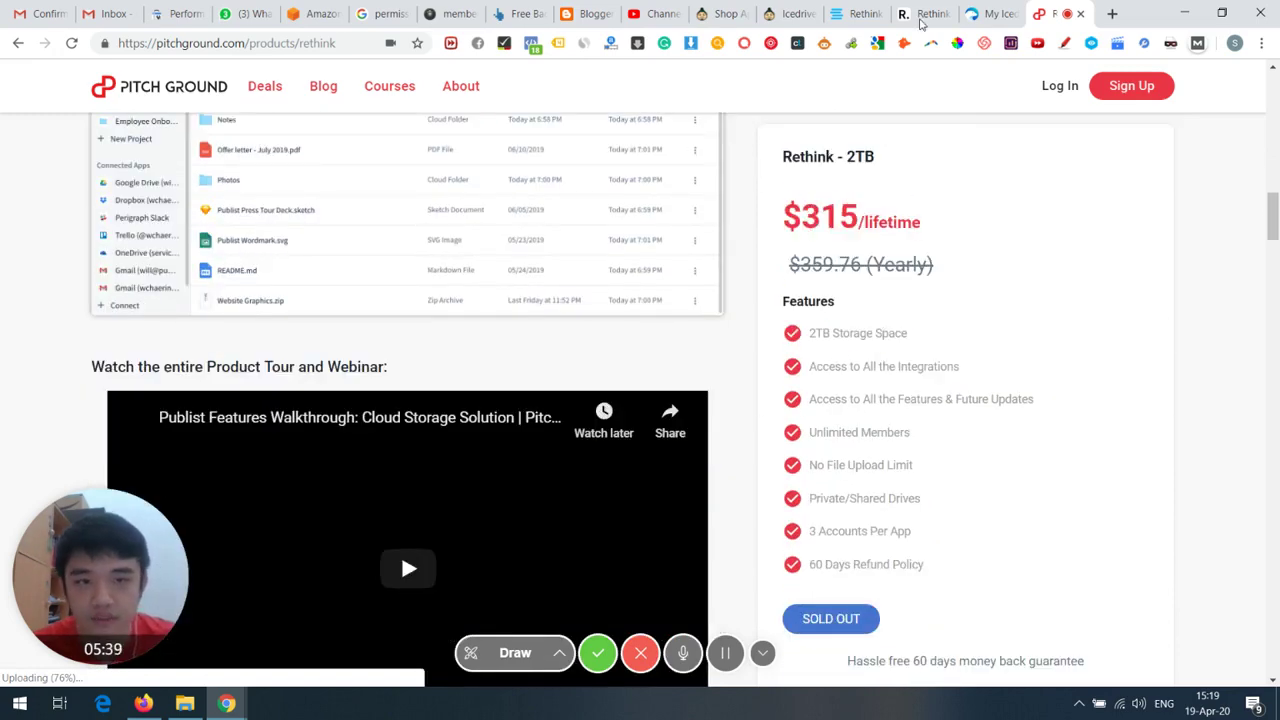
{"action": "left_click", "coordinate": [848, 14]}
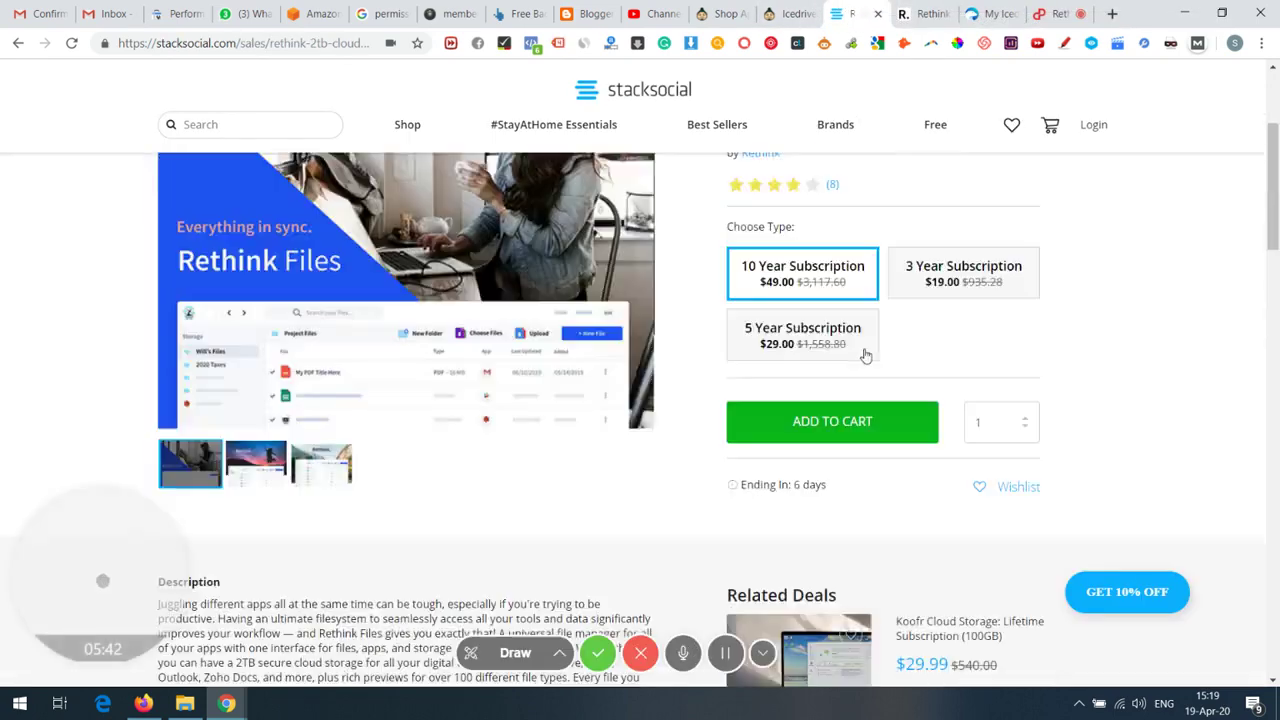
{"action": "scroll", "coordinate": [865, 355], "scroll_direction": "up", "scroll_amount": 3}
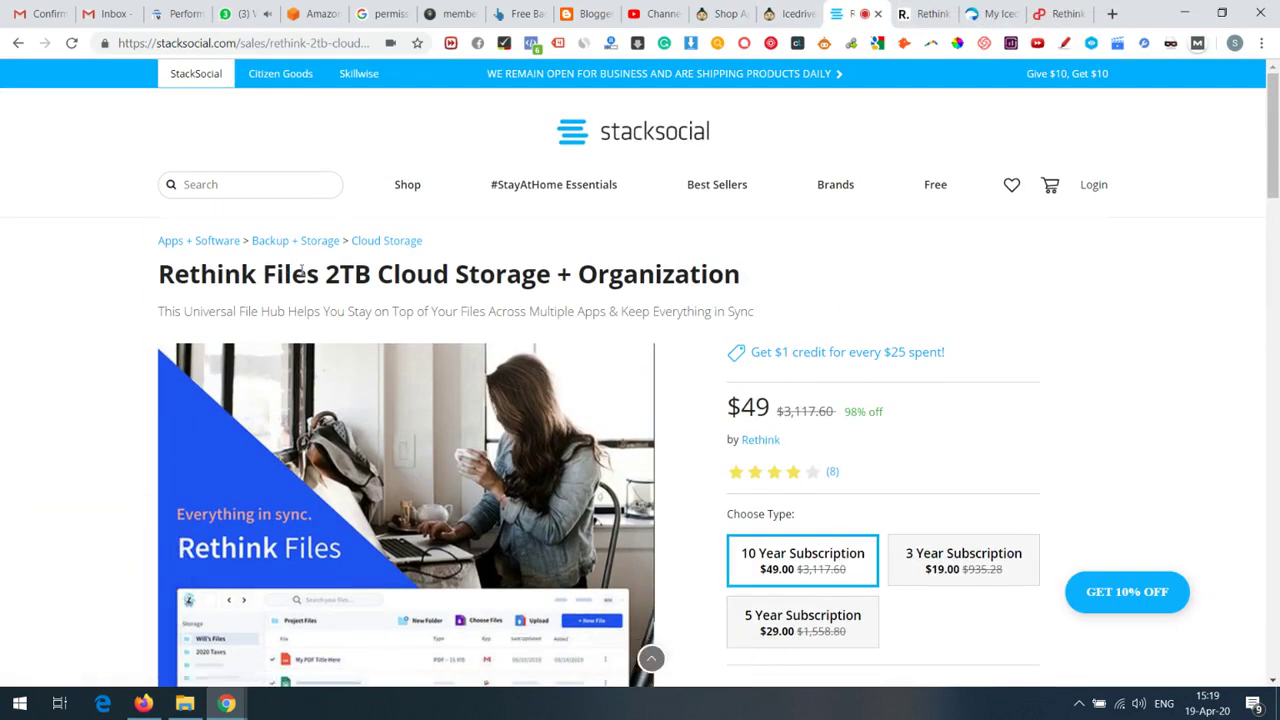